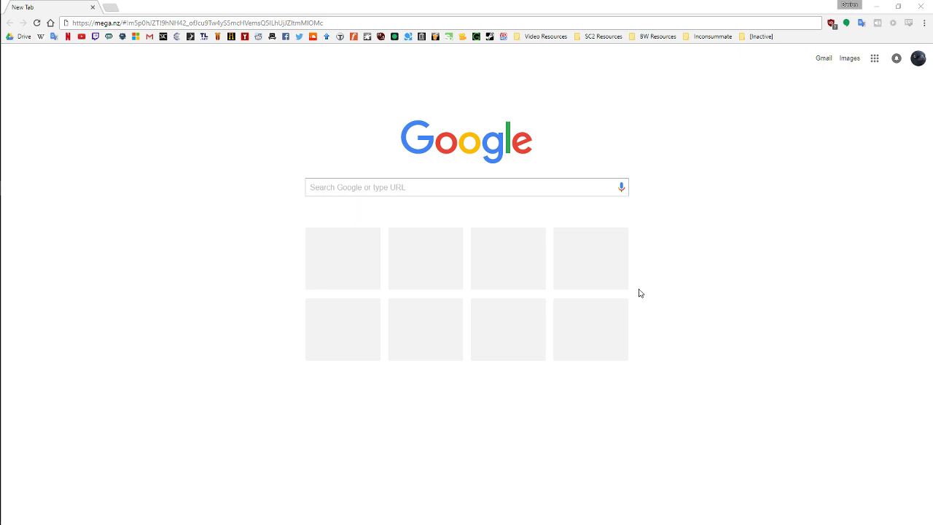
Step: Load the entered MEGA link to view the download page for SCBW 1.16.1.rar, and close the page
click(428, 22)
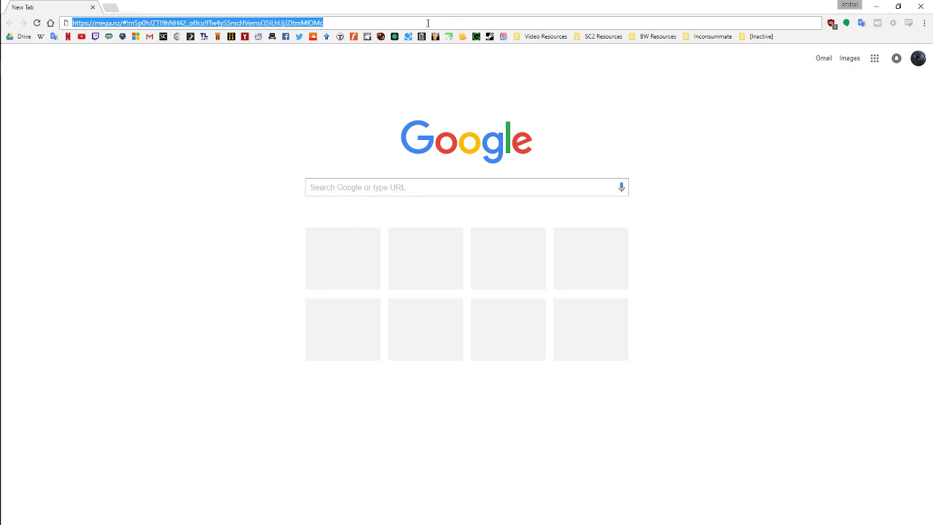
key(Return)
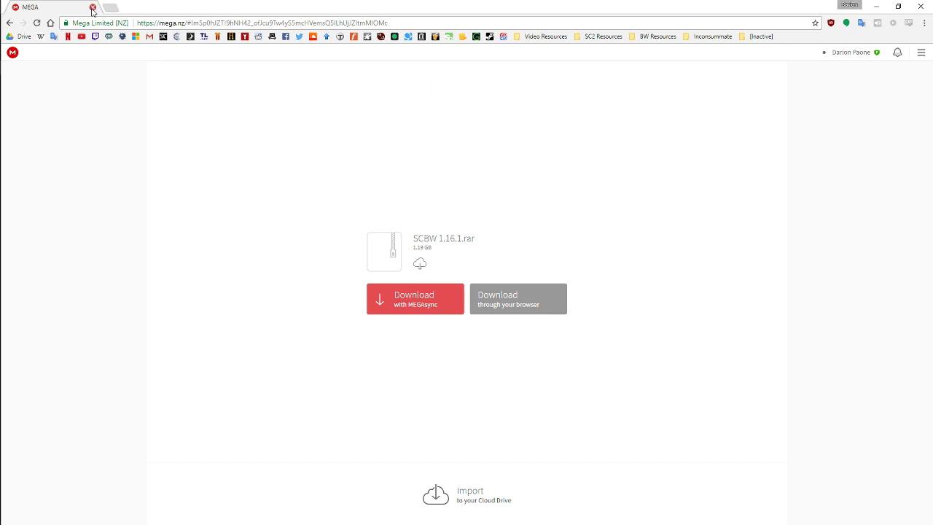
click(93, 8)
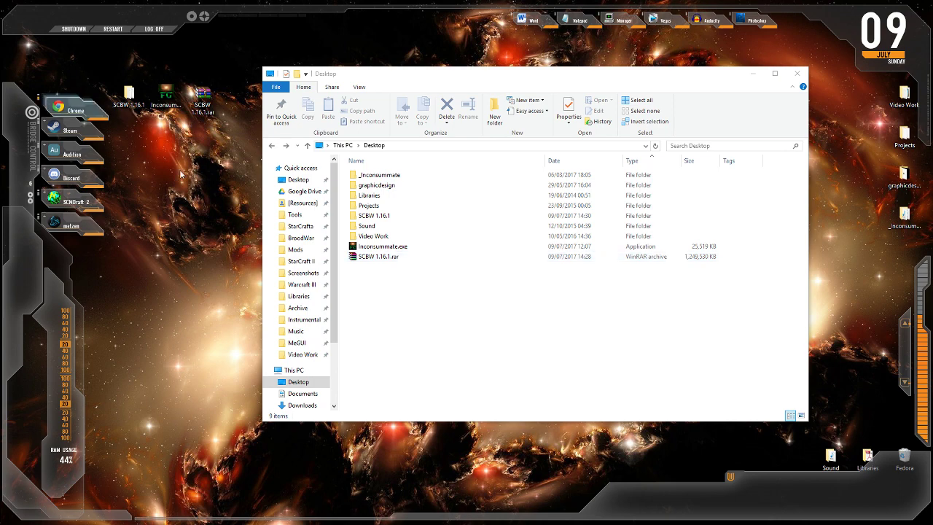
Step: Open the SCBW 1.16.1.rar archive from the desktop, check the SCBW 1.16.1 folder inside it, and close the archive
double_click(201, 97)
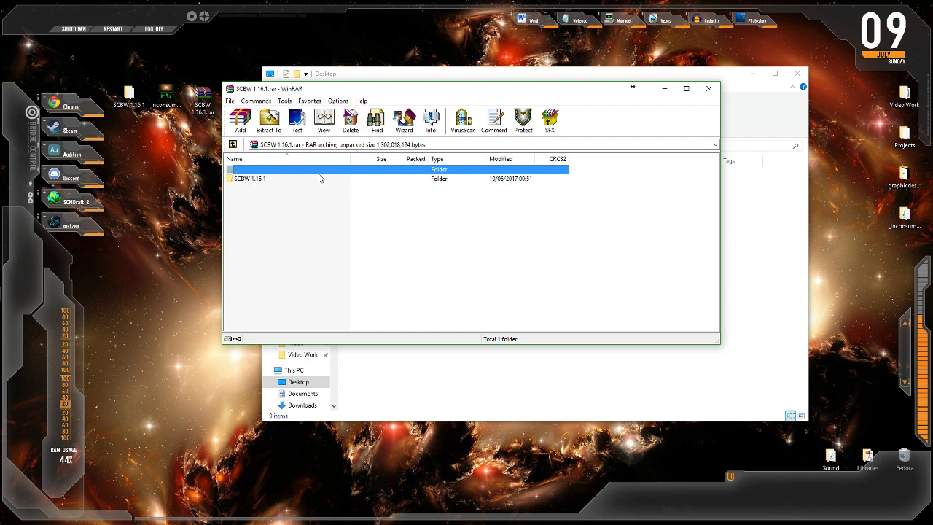
click(275, 185)
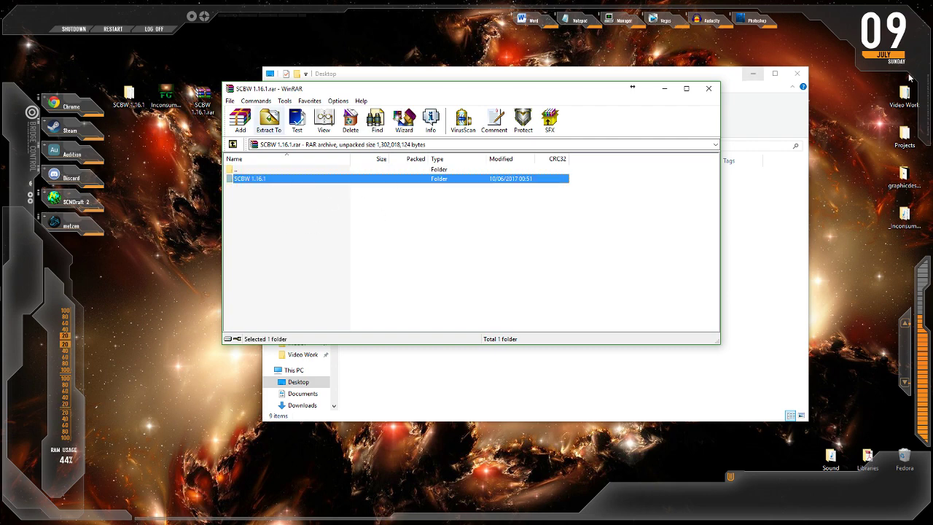
click(707, 88)
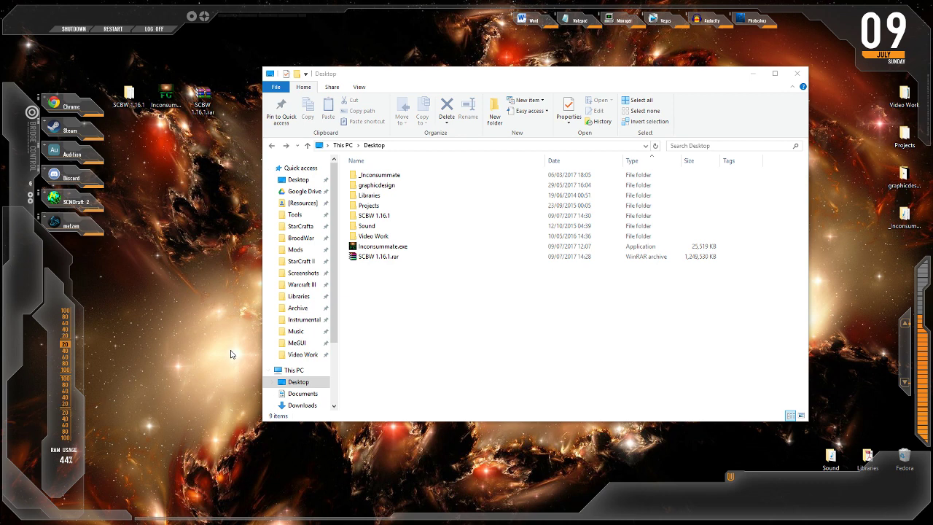
Step: Open the extracted SCBW 1.16.1 folder on the desktop and look through its game files
double_click(134, 108)
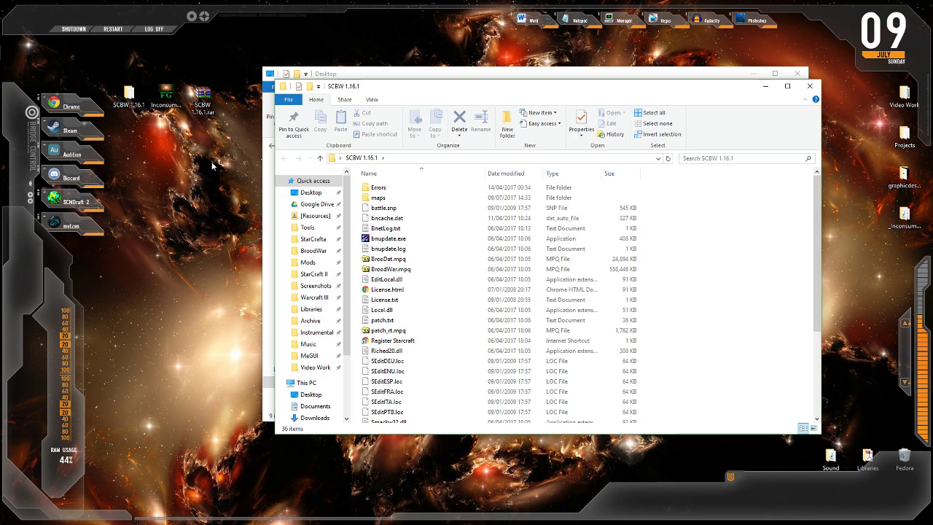
scroll(714, 323, down, 4)
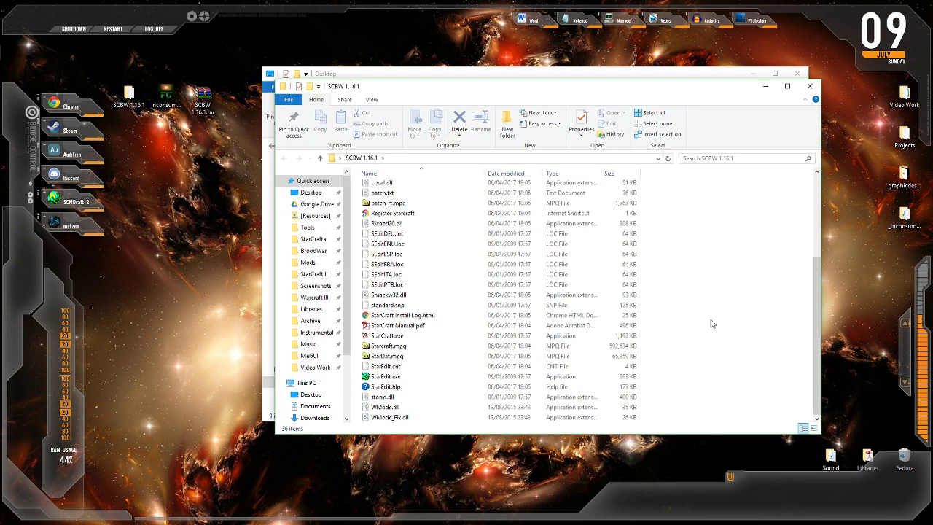
scroll(718, 336, up, 2)
scroll(678, 324, up, 1)
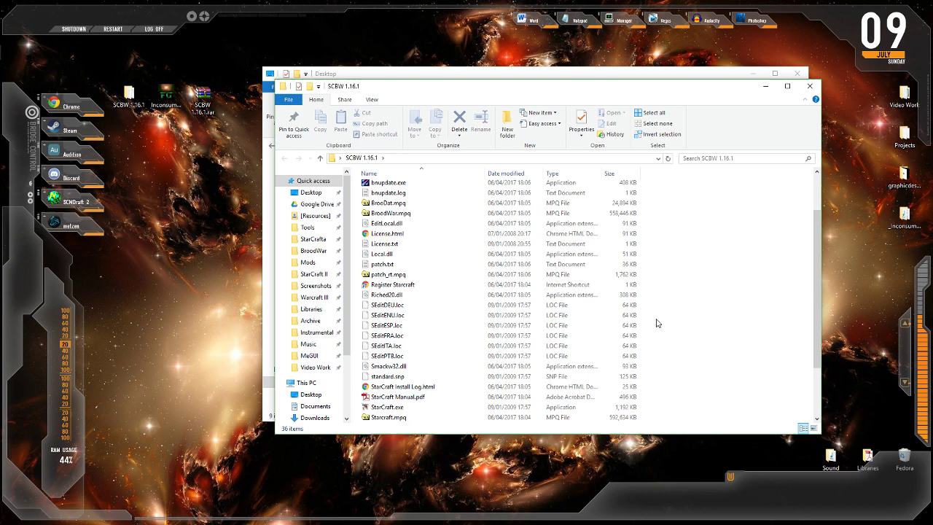
scroll(656, 323, down, 2)
scroll(654, 311, up, 4)
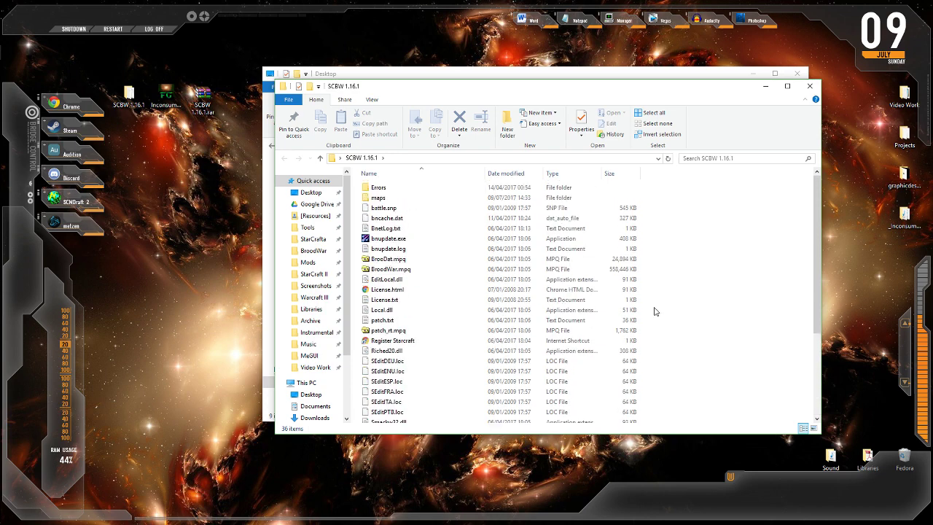
scroll(393, 199, down, 4)
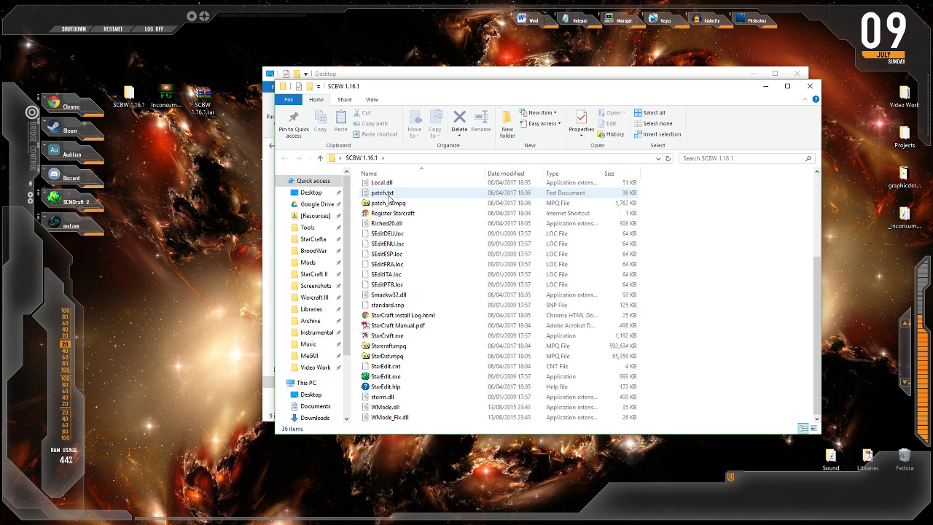
scroll(394, 197, up, 4)
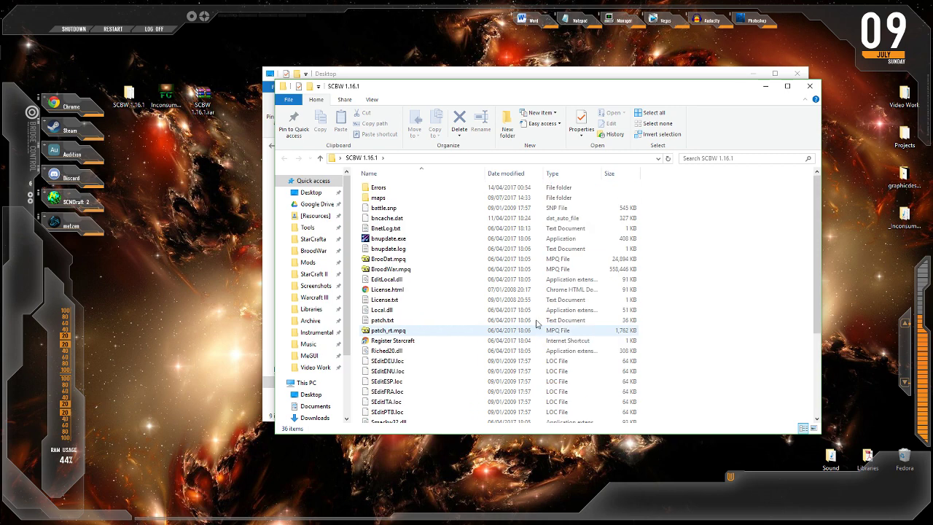
Step: Look through the map files in the maps subfolder and return to the SCBW 1.16.1 folder
double_click(378, 197)
scroll(415, 291, down, 15)
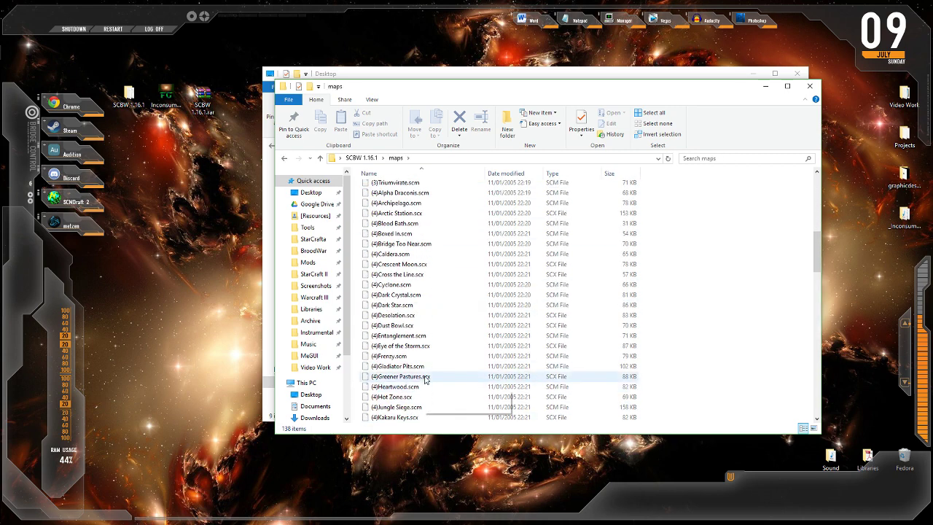
click(361, 158)
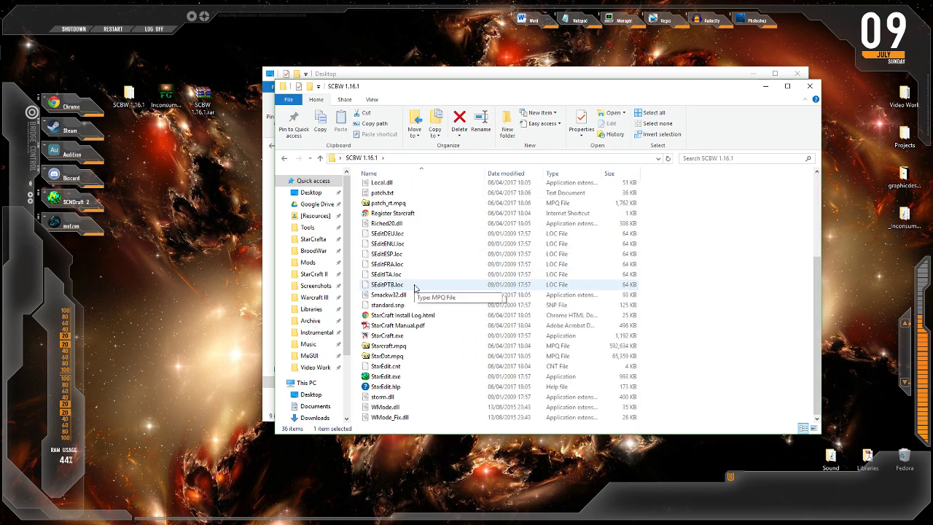
Step: Highlight WMode.dll and WMode_Fix.dll briefly, and examine the full file list of the SCBW 1.16.1 folder
drag(676, 403, 609, 431)
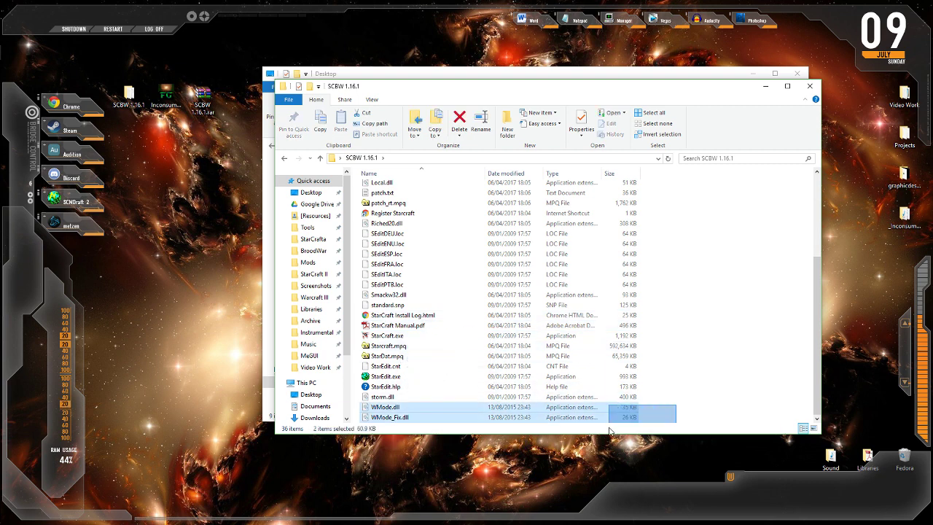
click(682, 386)
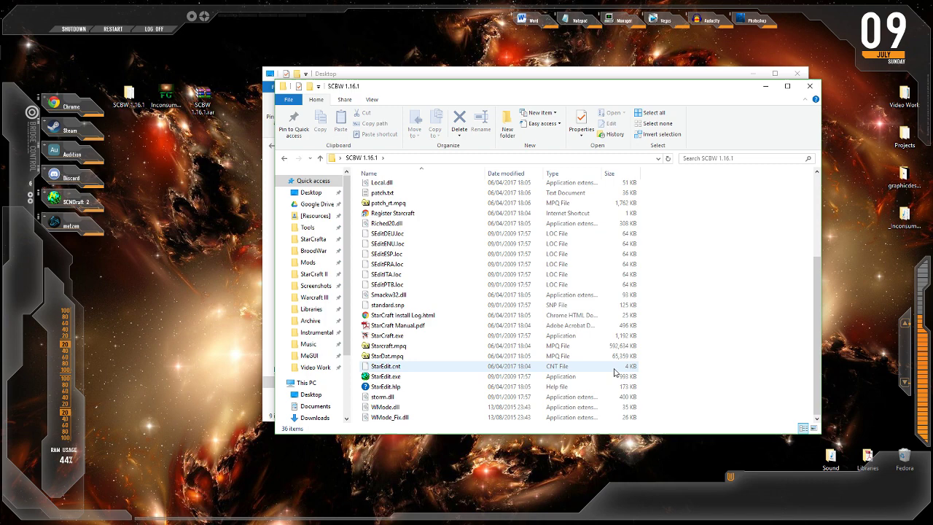
scroll(518, 412, up, 2)
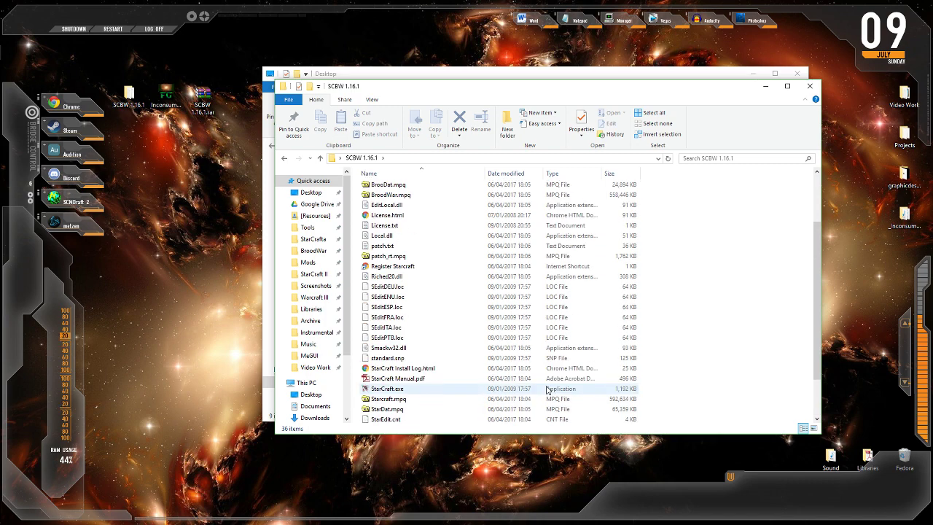
scroll(546, 390, down, 2)
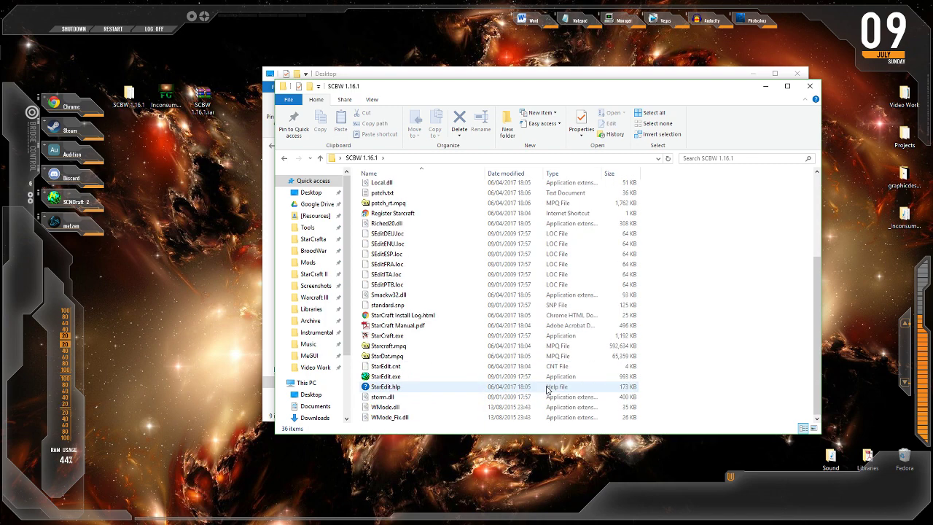
scroll(551, 389, up, 4)
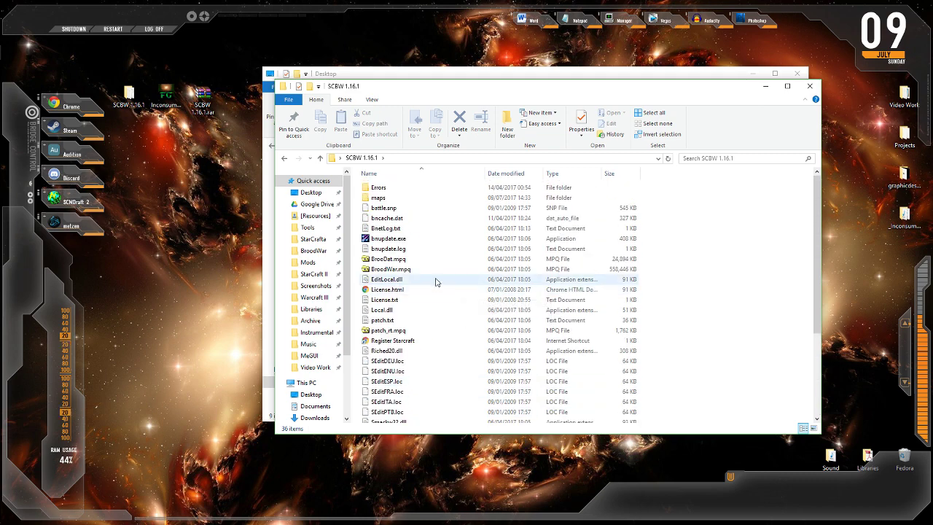
scroll(435, 282, down, 4)
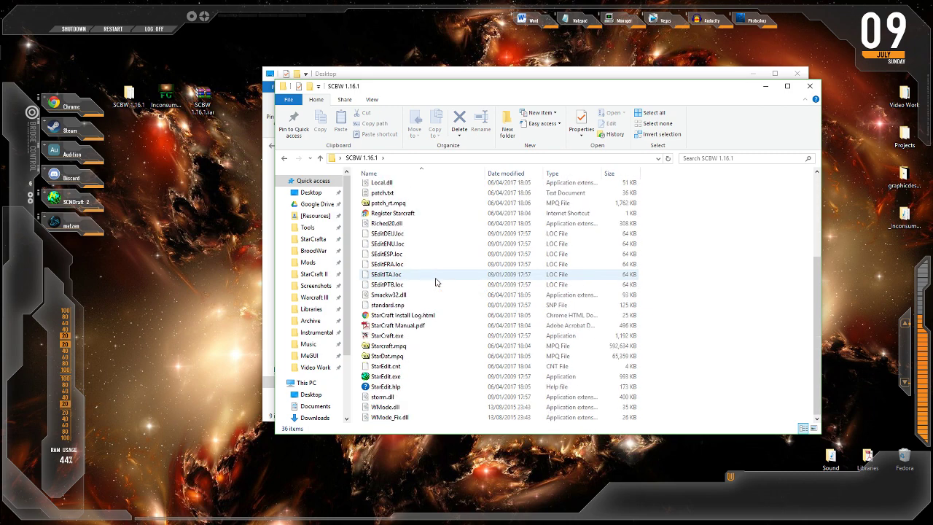
scroll(436, 282, up, 4)
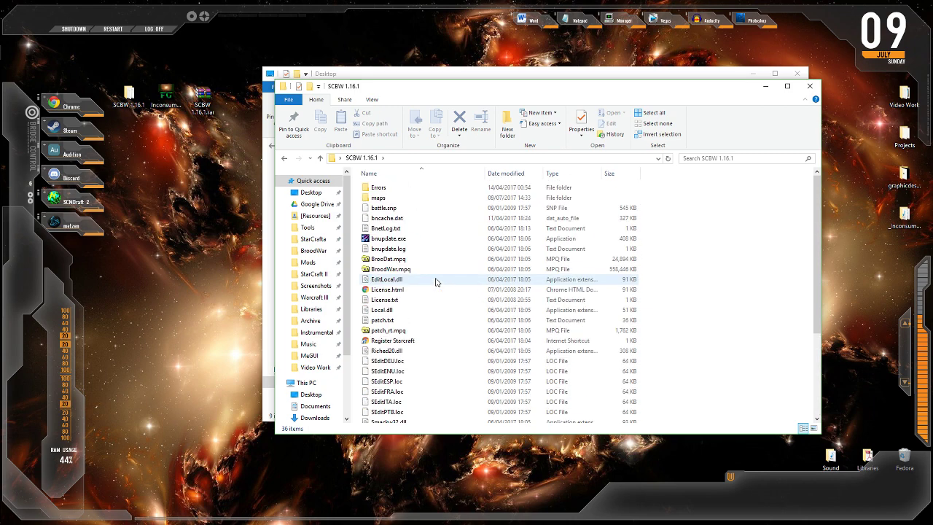
scroll(435, 282, down, 4)
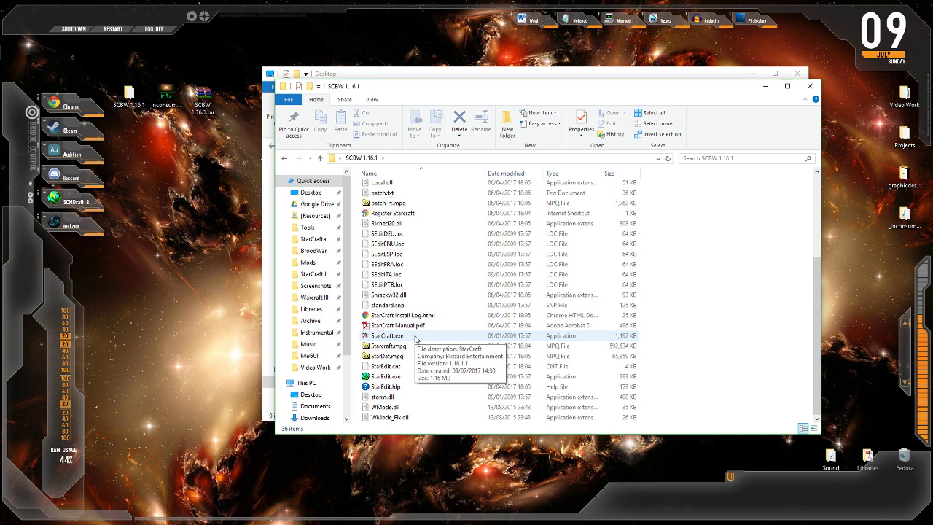
scroll(413, 341, up, 4)
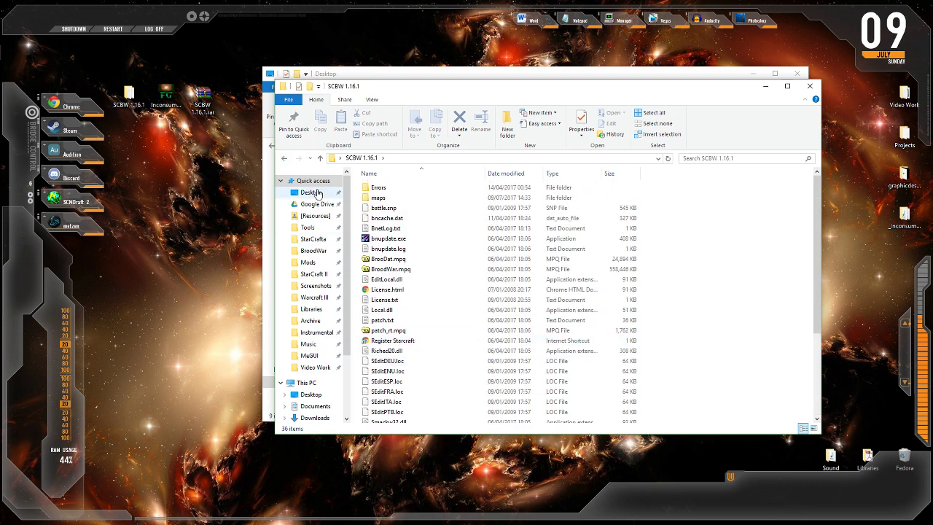
scroll(416, 327, down, 4)
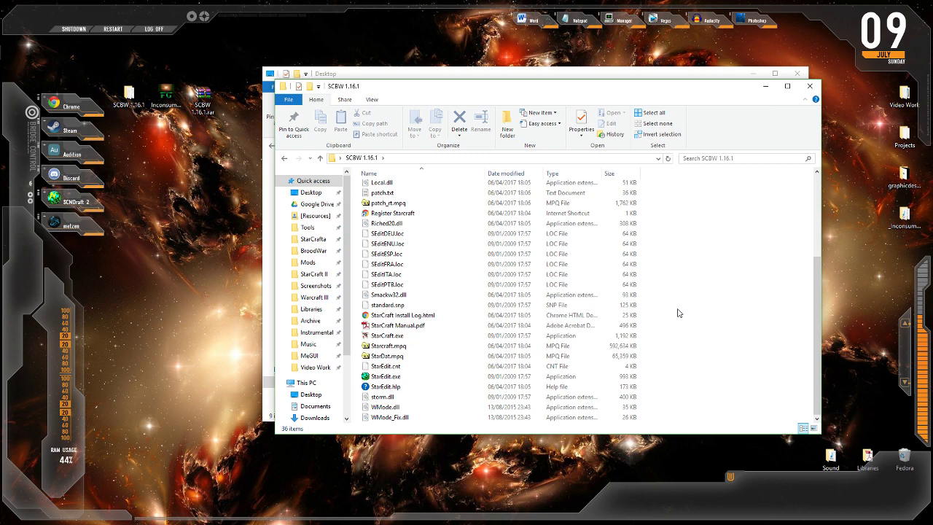
scroll(677, 312, up, 4)
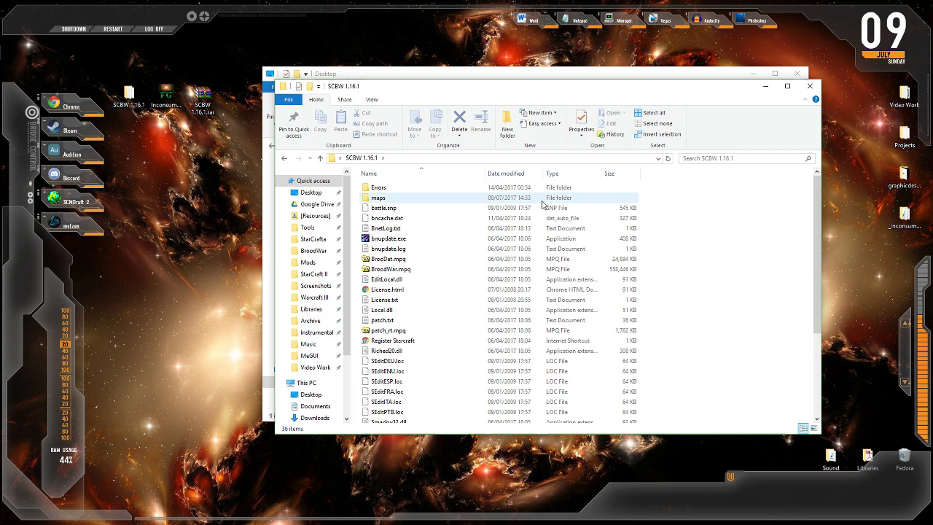
Step: Open the maps folder inside SCBW 1.16.1 and move its window so the Desktop folder window behind it is reachable
double_click(562, 197)
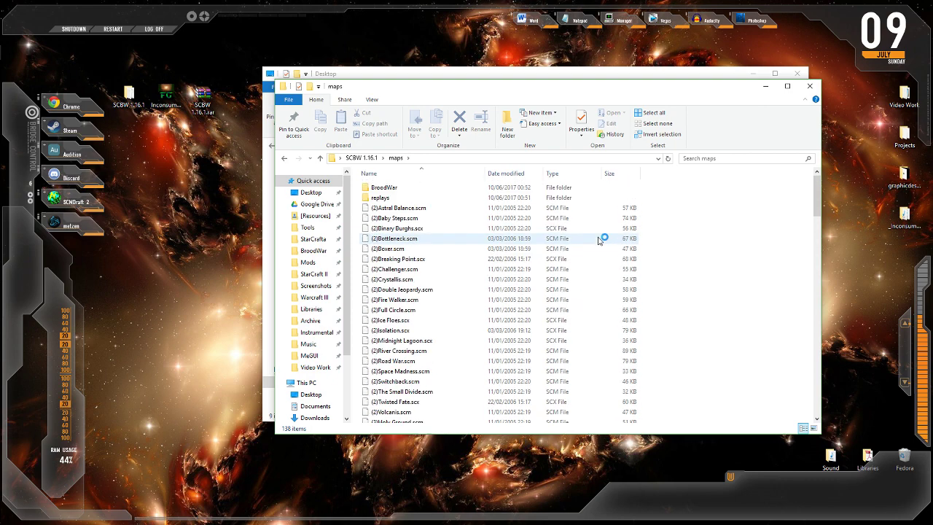
click(397, 229)
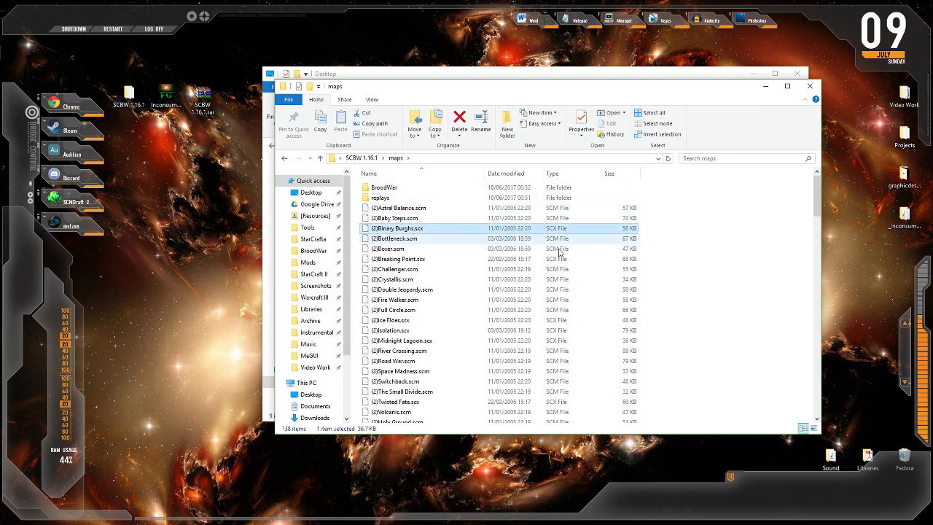
click(738, 245)
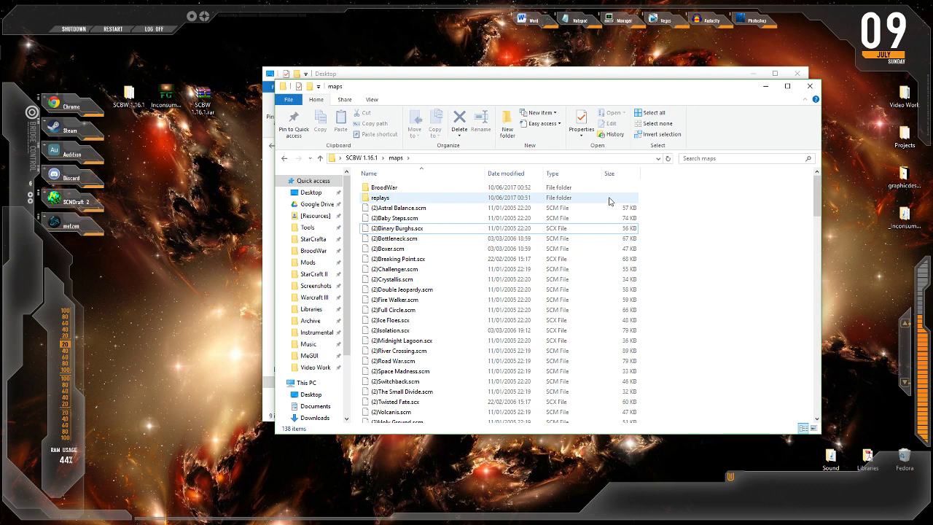
drag(431, 88, 306, 135)
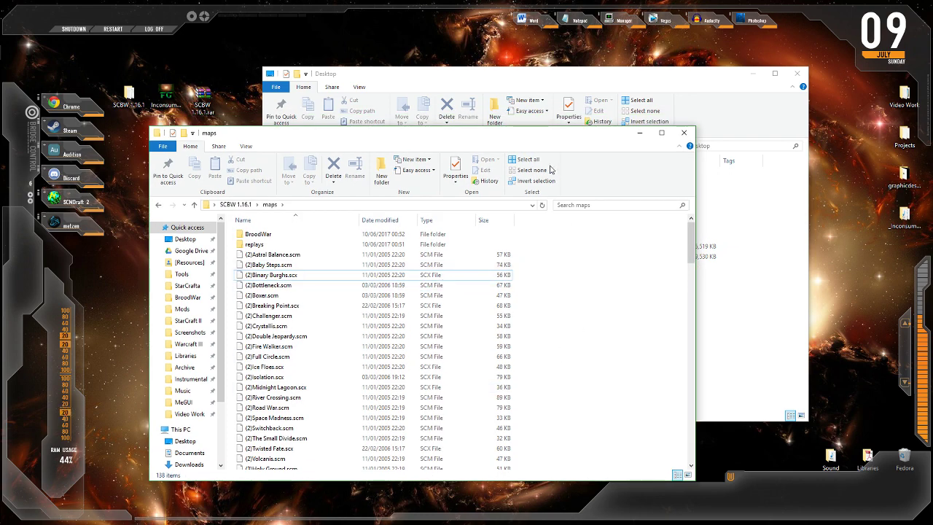
Step: In the Desktop folder window, go to the BroodWar maps folder and open its [Active] Inconsummate subfolder
click(716, 317)
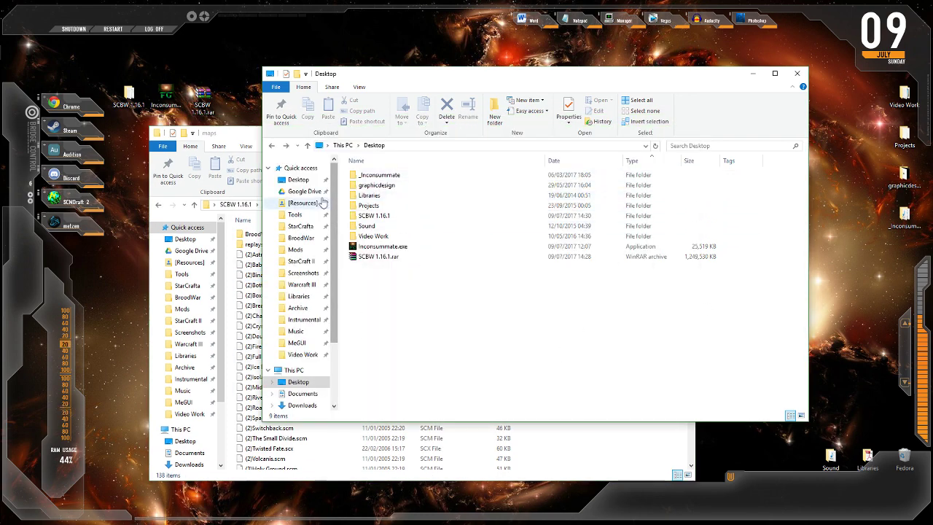
click(303, 236)
double_click(394, 176)
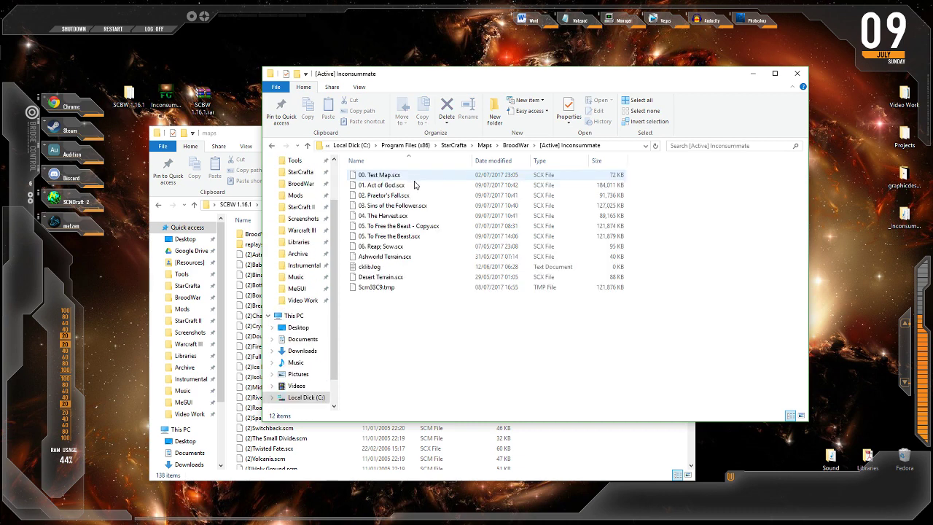
Step: Copy 01. Act of God.scx into the SCBW 1.16.1 maps folder, replacing the existing file, and return to the [Active] Inconsummate folder
click(402, 187)
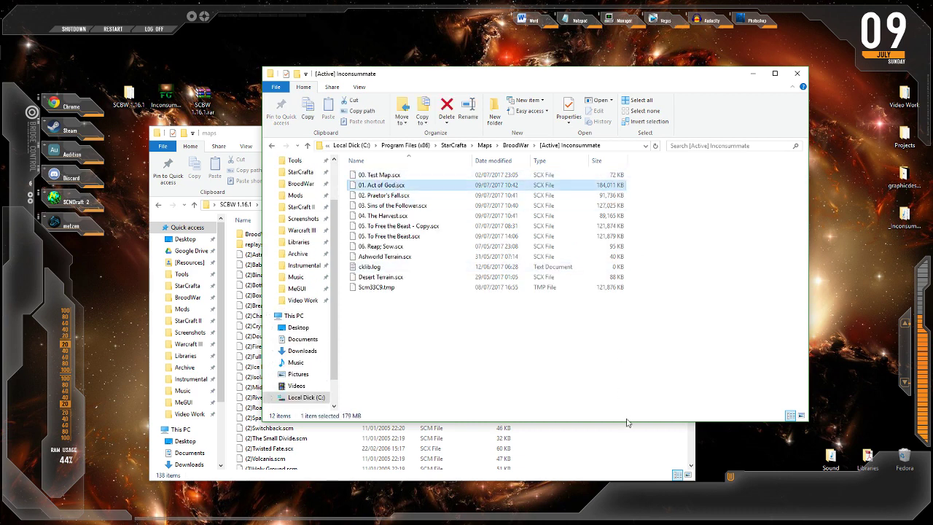
click(637, 445)
key(ctrl+v)
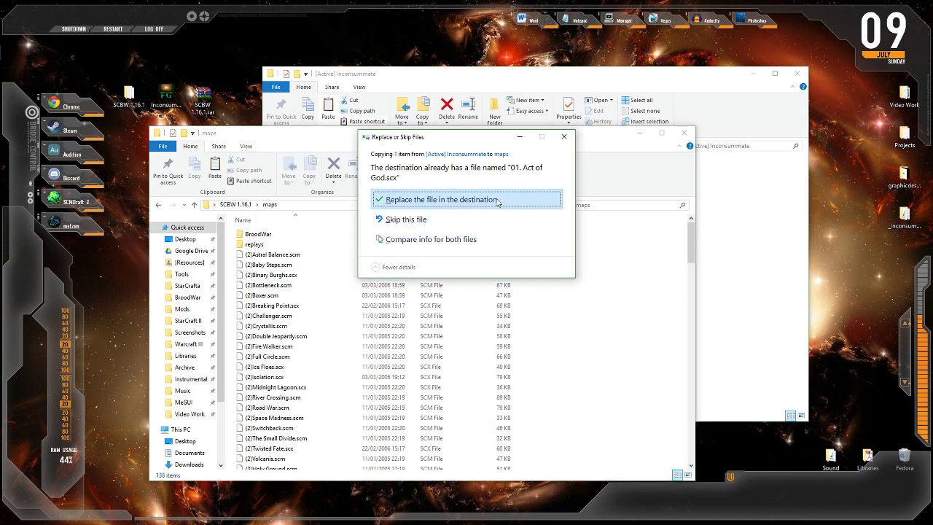
click(498, 200)
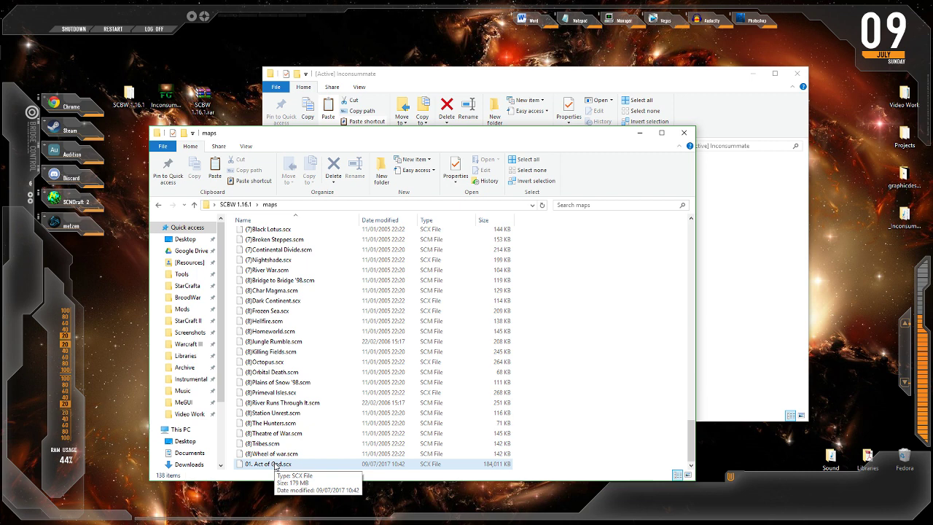
click(746, 293)
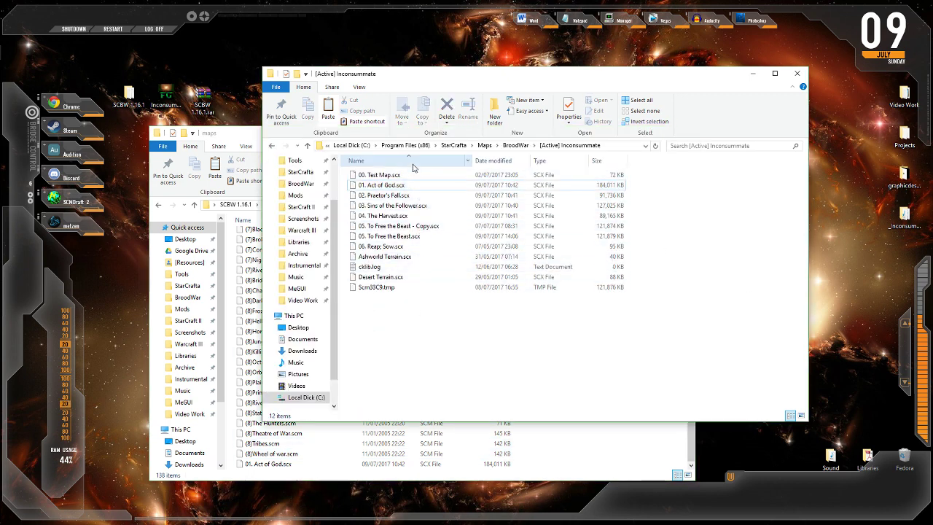
click(526, 145)
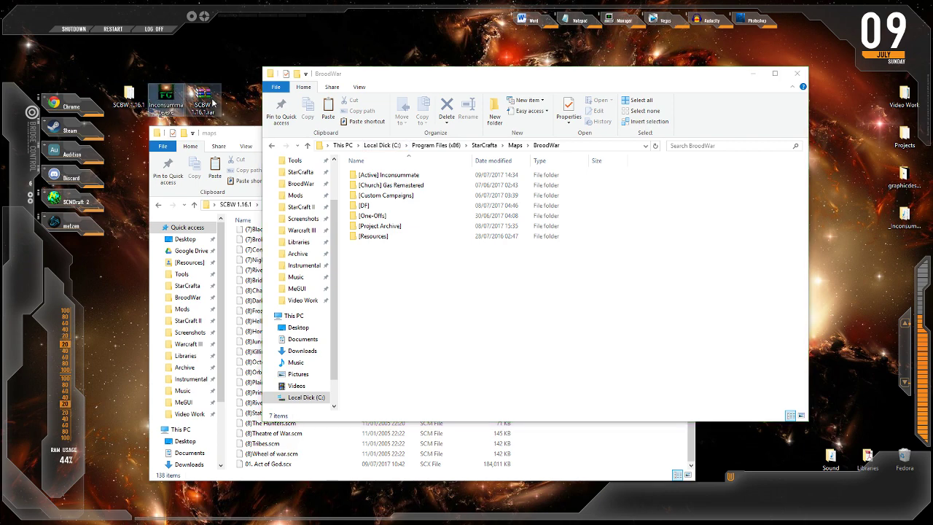
click(182, 102)
double_click(165, 104)
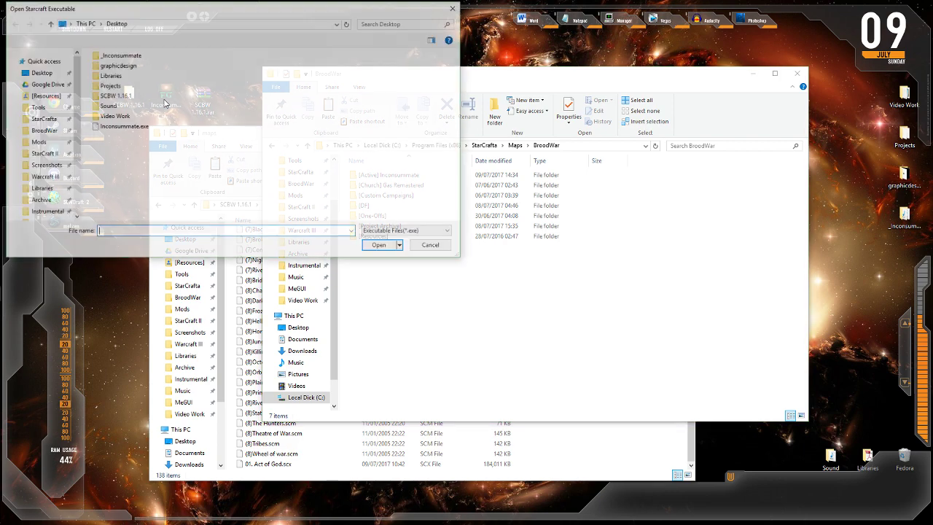
drag(263, 19, 506, 49)
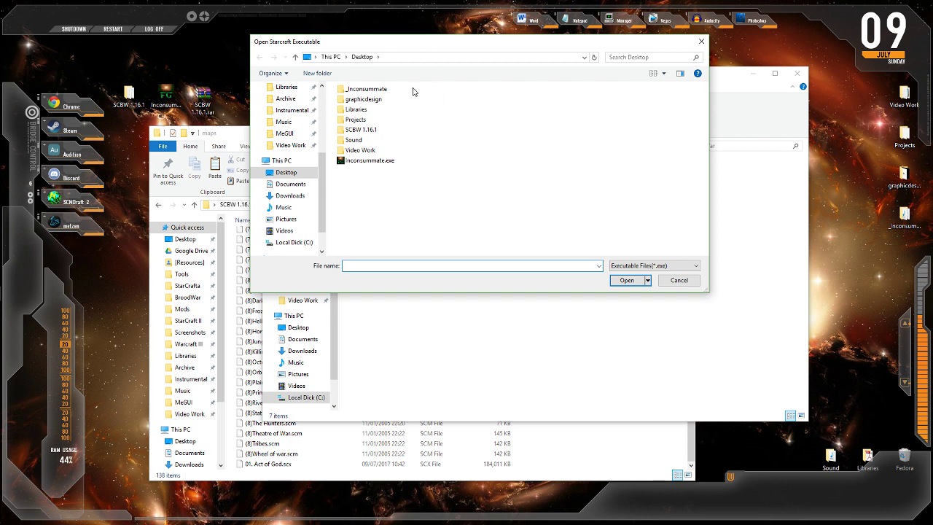
drag(416, 38, 401, 32)
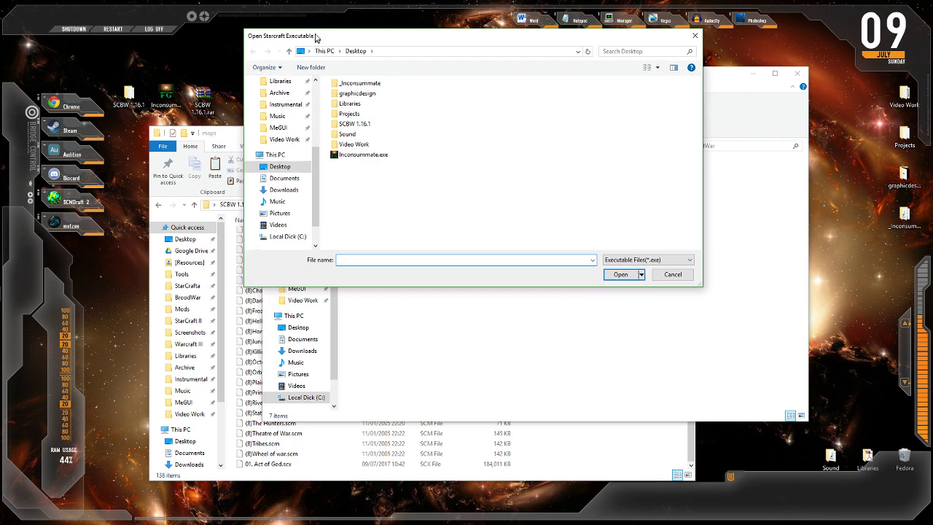
drag(307, 38, 295, 32)
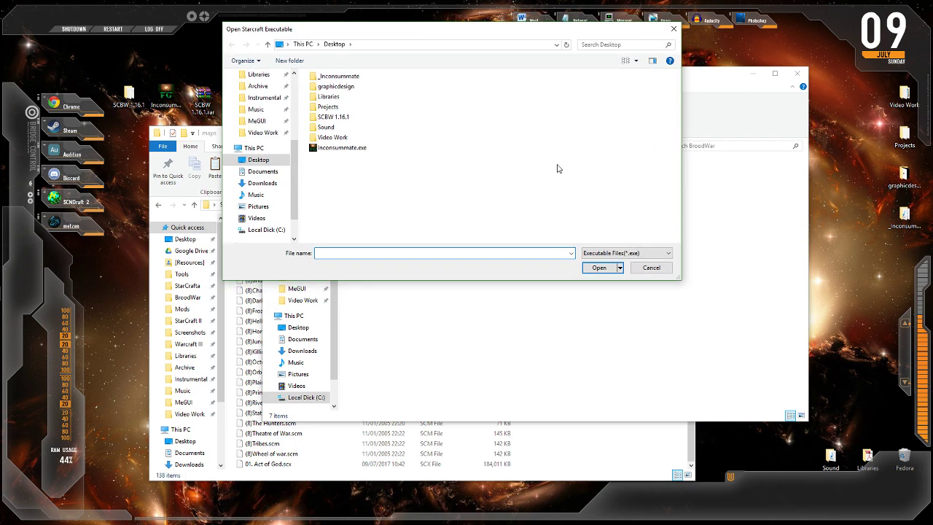
click(650, 267)
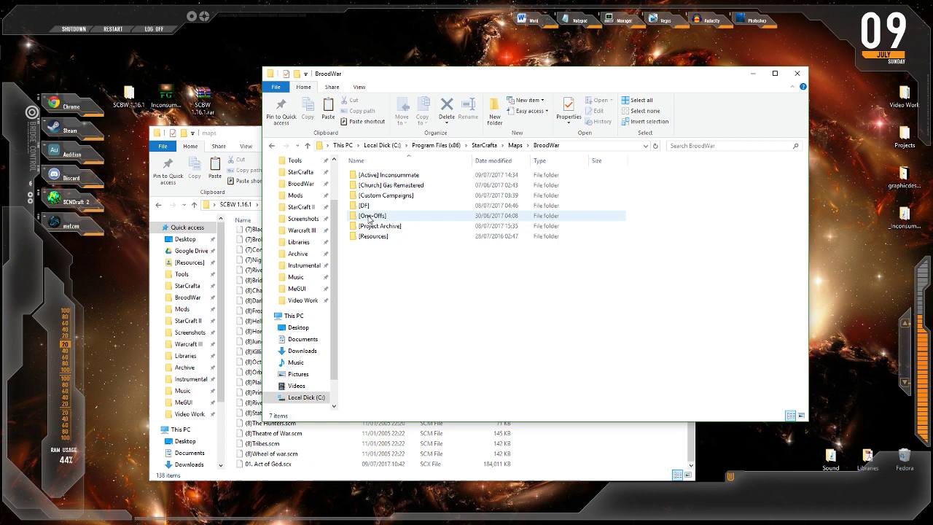
Step: Locate StarCraft.exe in the StarCraft 118 folder under Program Files (x86), and close that folder window
click(444, 146)
scroll(459, 284, down, 5)
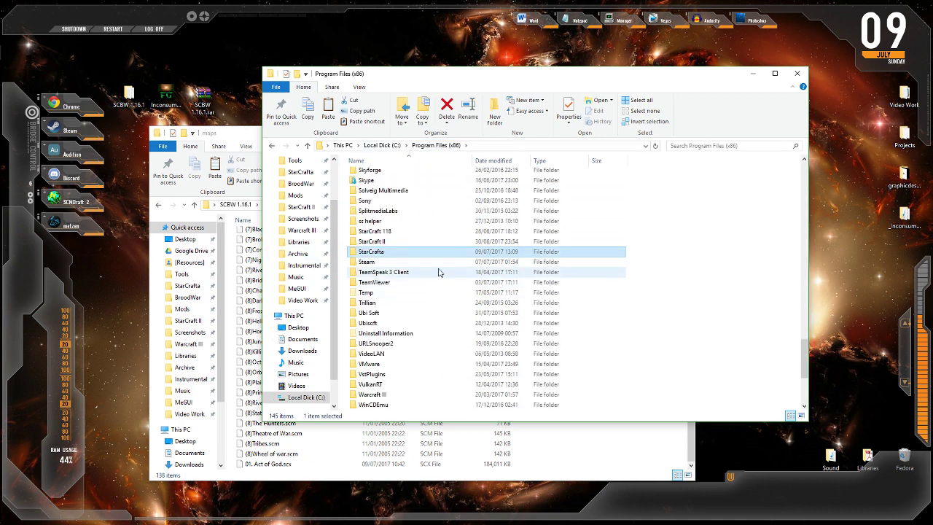
click(427, 232)
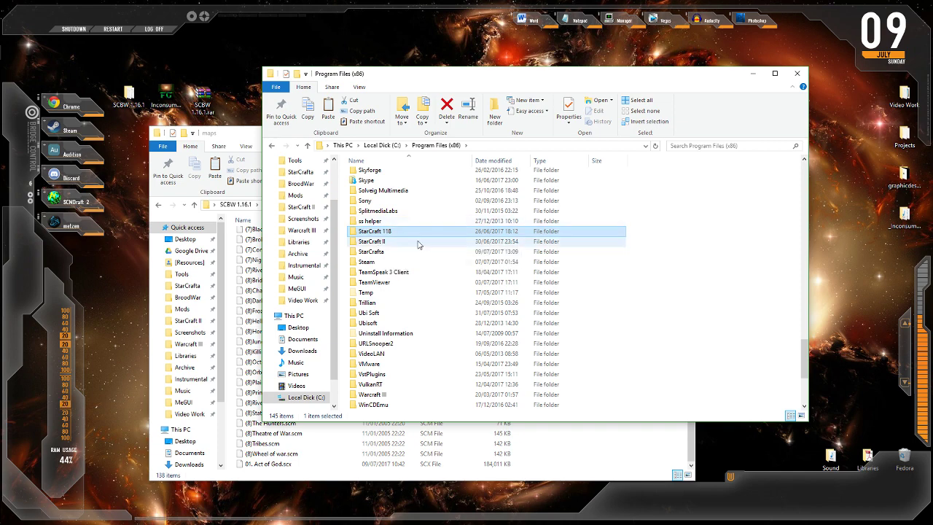
double_click(413, 233)
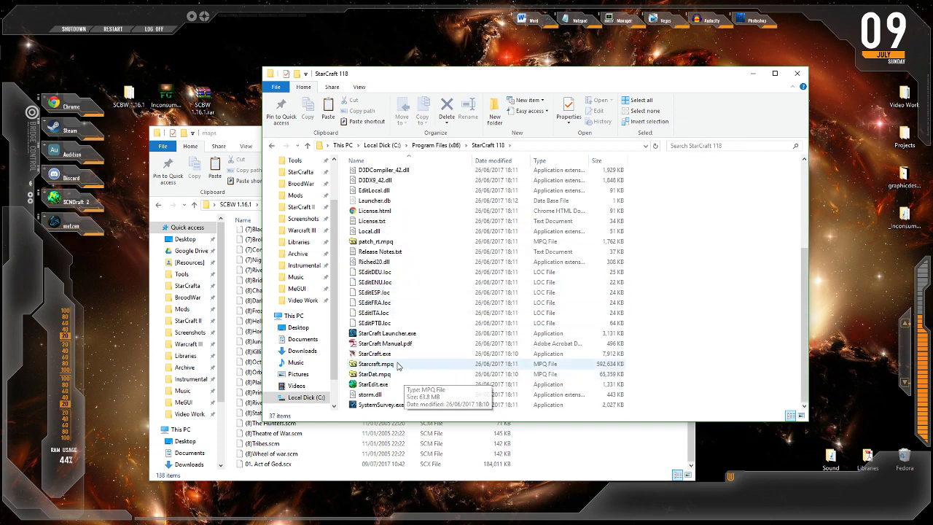
click(382, 354)
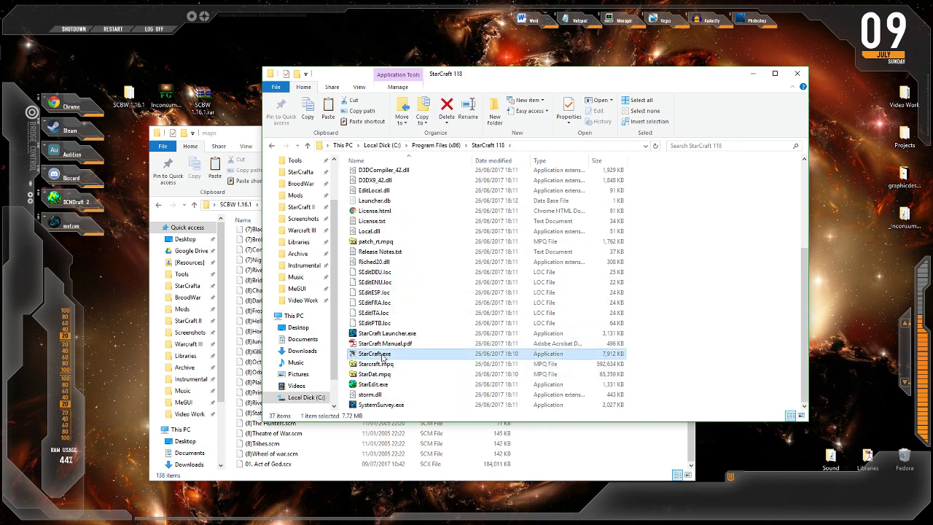
click(448, 146)
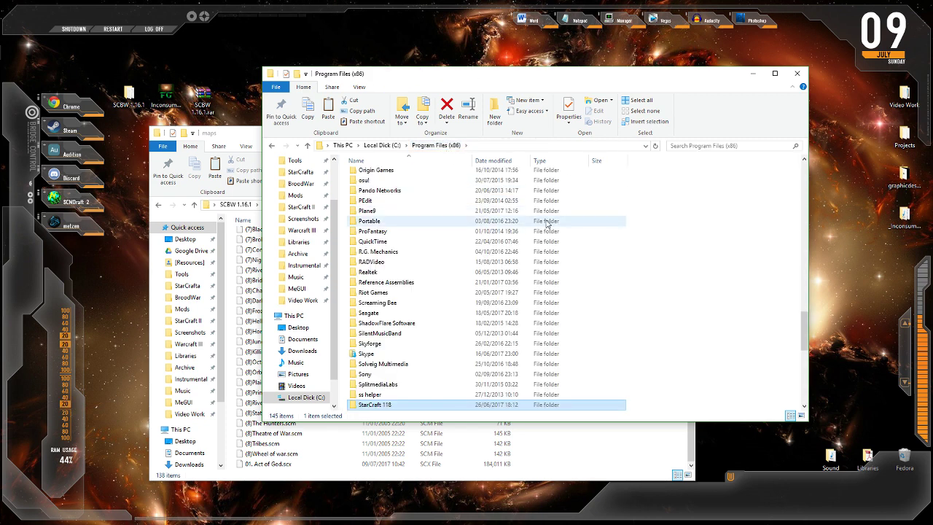
scroll(547, 220, down, 3)
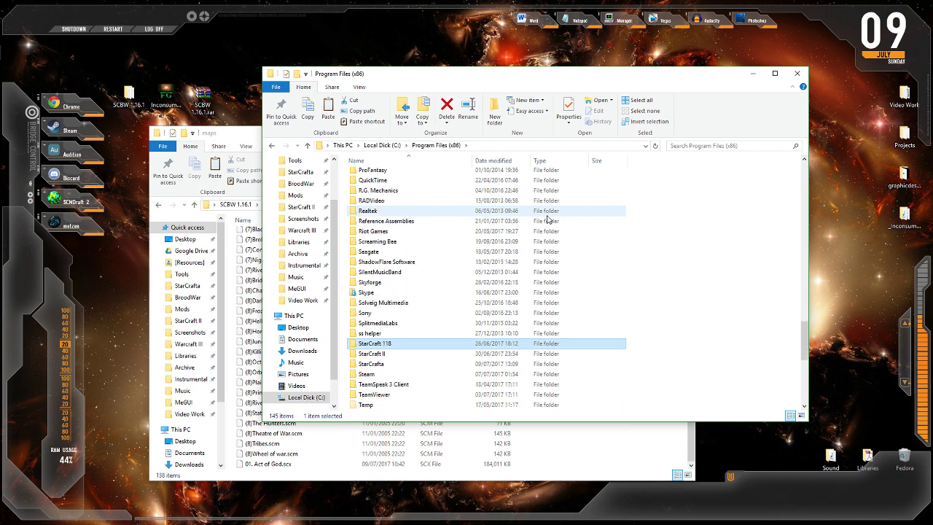
click(797, 73)
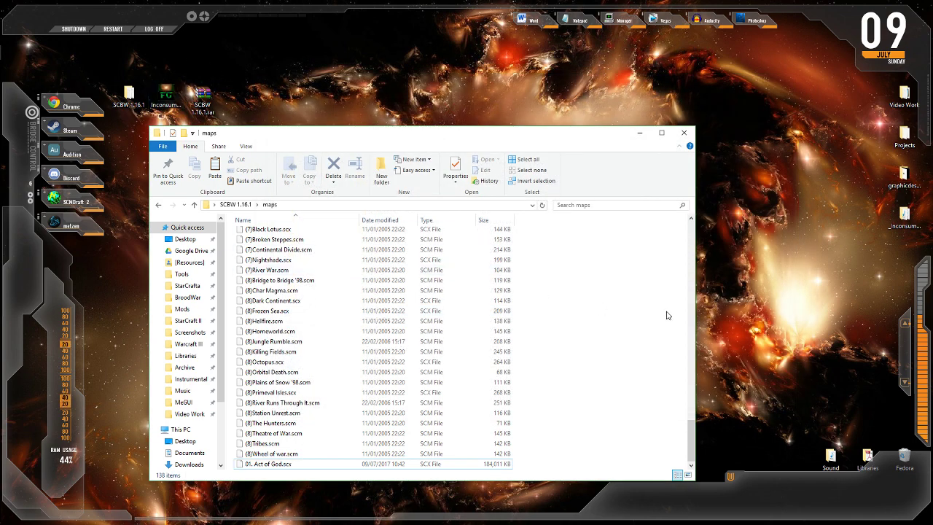
Step: Run Inconsummate.exe from the desktop, choose StarCraft.exe in the SCBW 1.16.1 folder as the executable, and accept playing in W-Mode
double_click(166, 94)
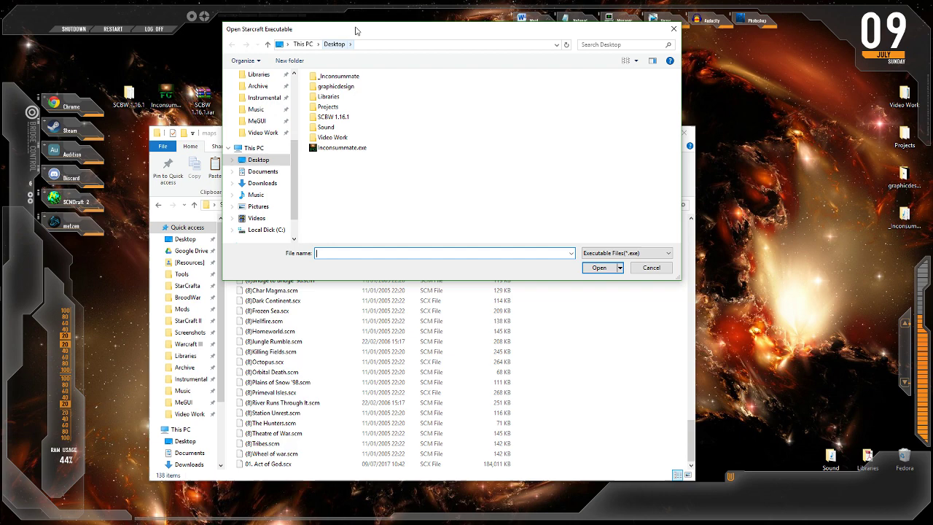
drag(355, 20, 371, 26)
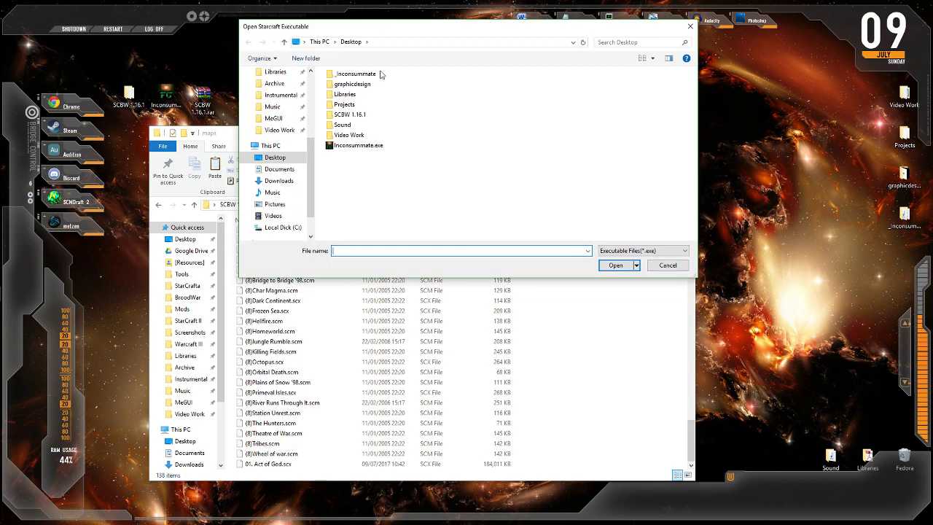
double_click(358, 115)
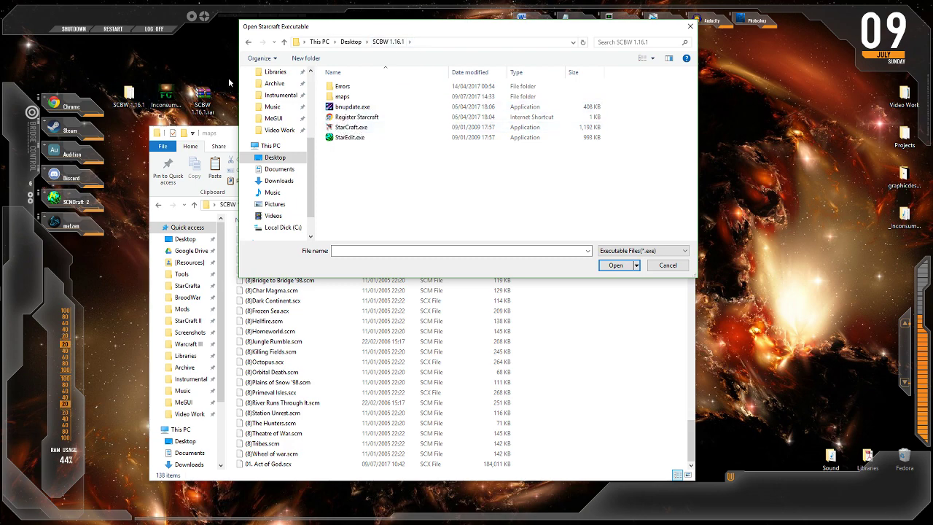
double_click(368, 127)
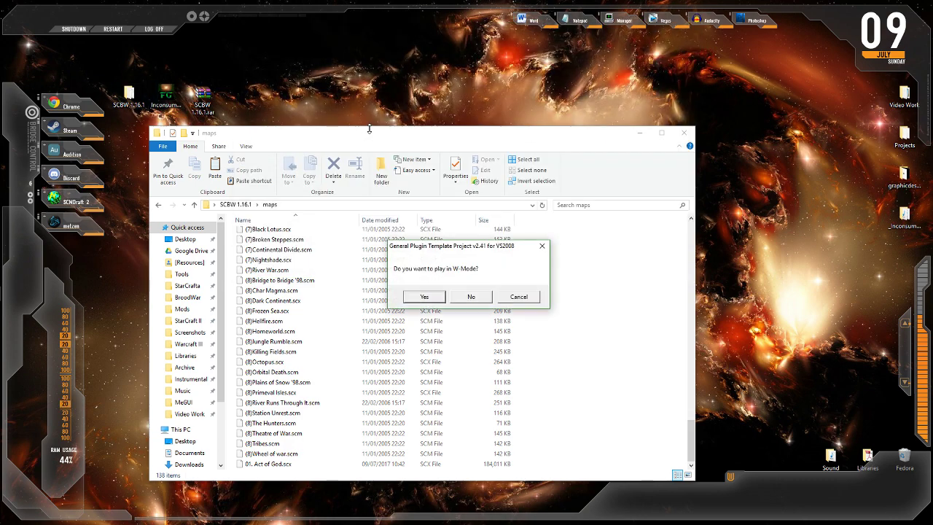
drag(477, 252, 451, 153)
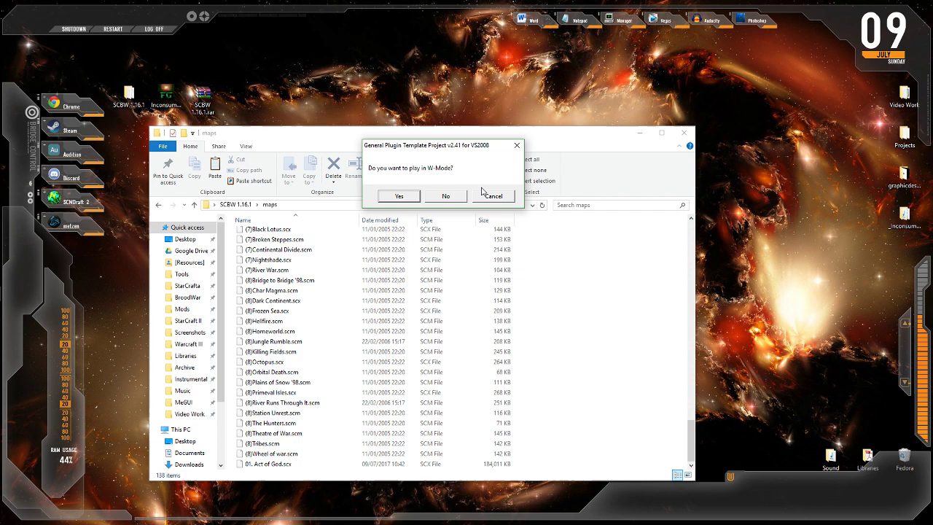
click(398, 198)
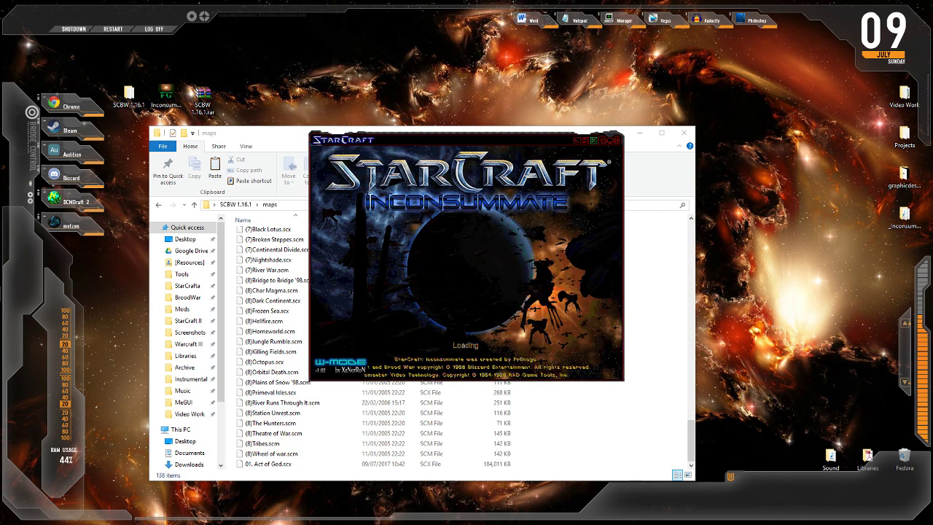
Step: Start Inconsummate in an enlarged game window and register a new character named "haha im a video on youtu"
click(591, 141)
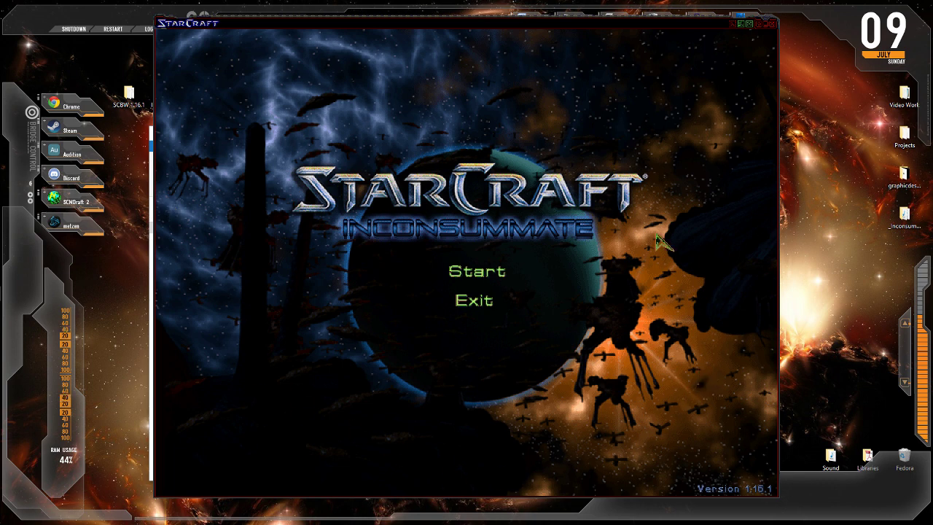
click(478, 272)
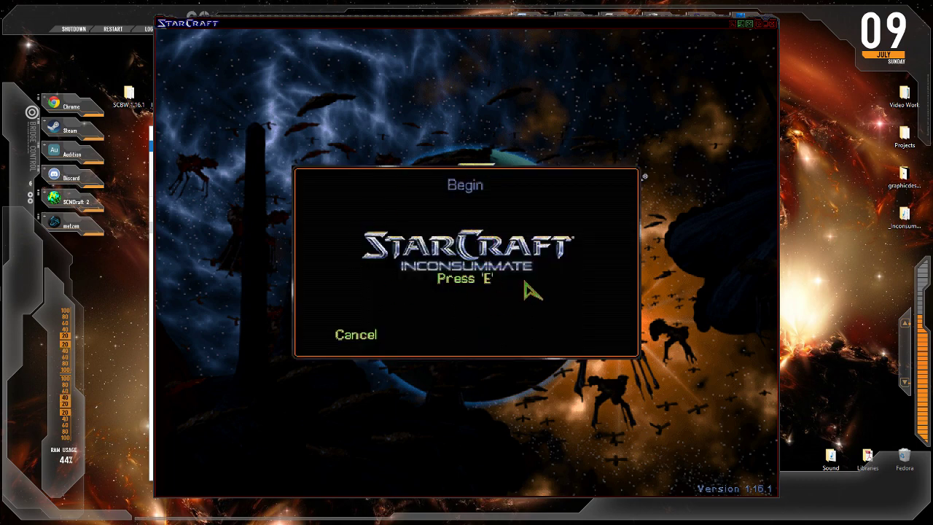
key(e)
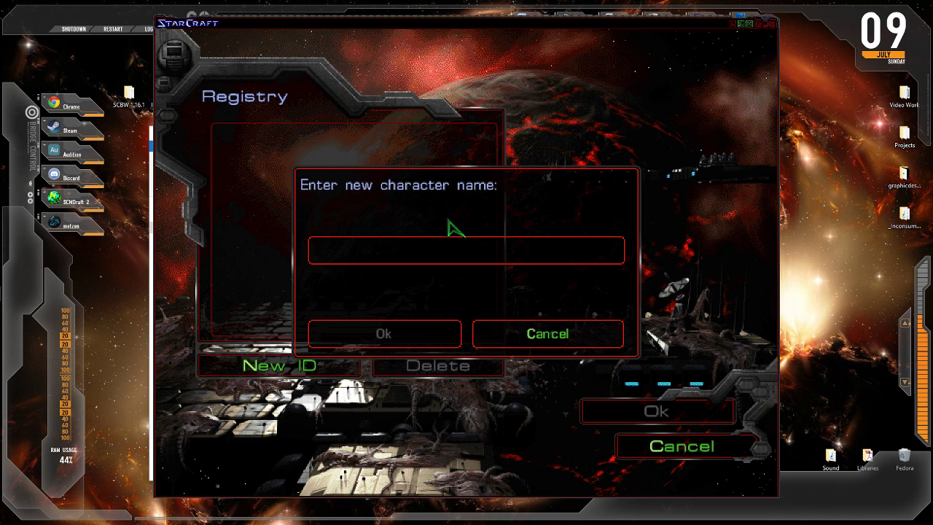
text(haha im a video on youtu)
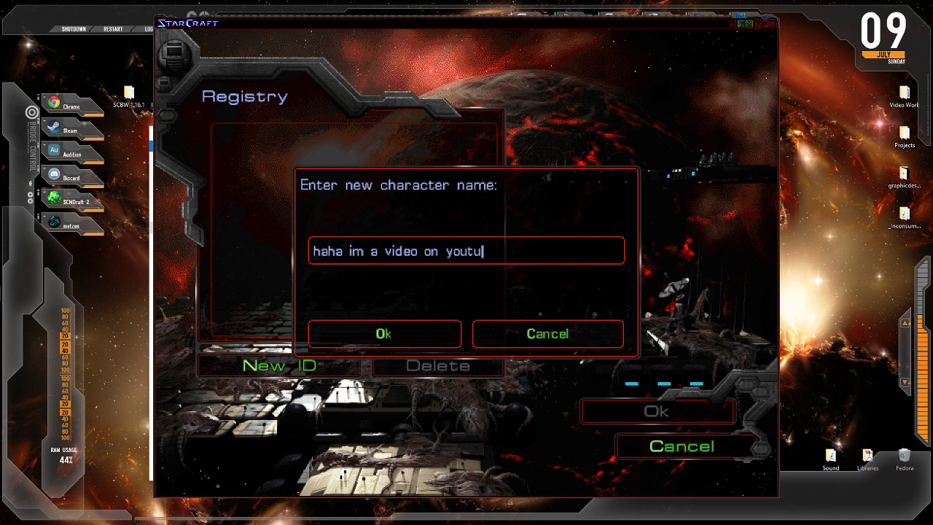
key(Return)
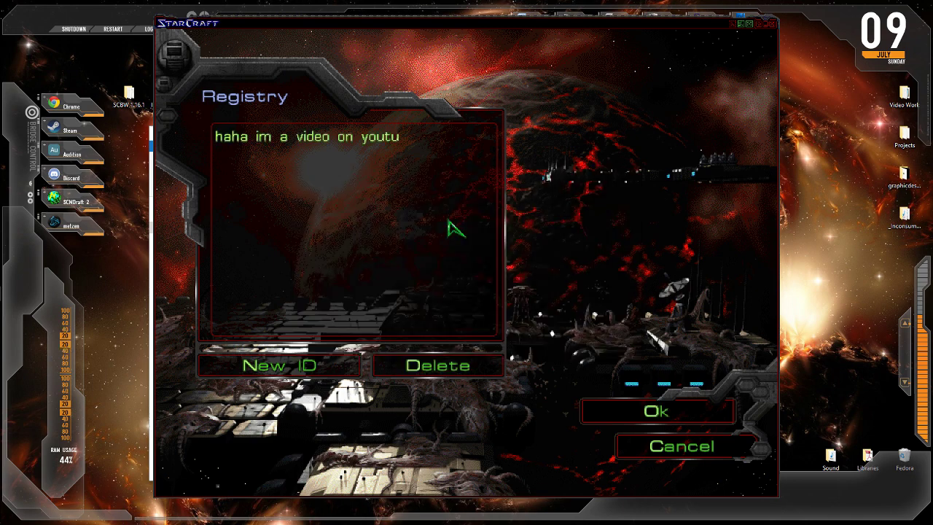
click(605, 412)
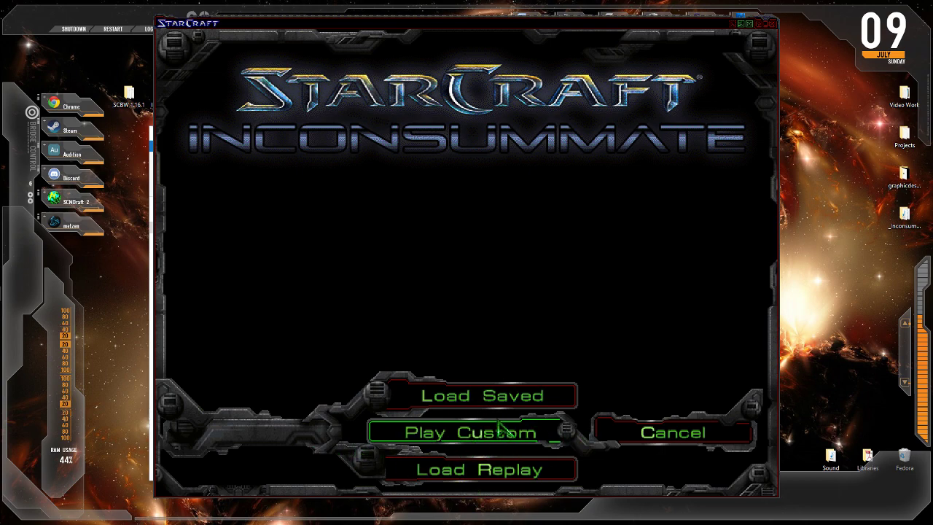
Step: Set up a custom game and select 01. Act of God.scx in the maps folder one level above BroodWar
click(430, 434)
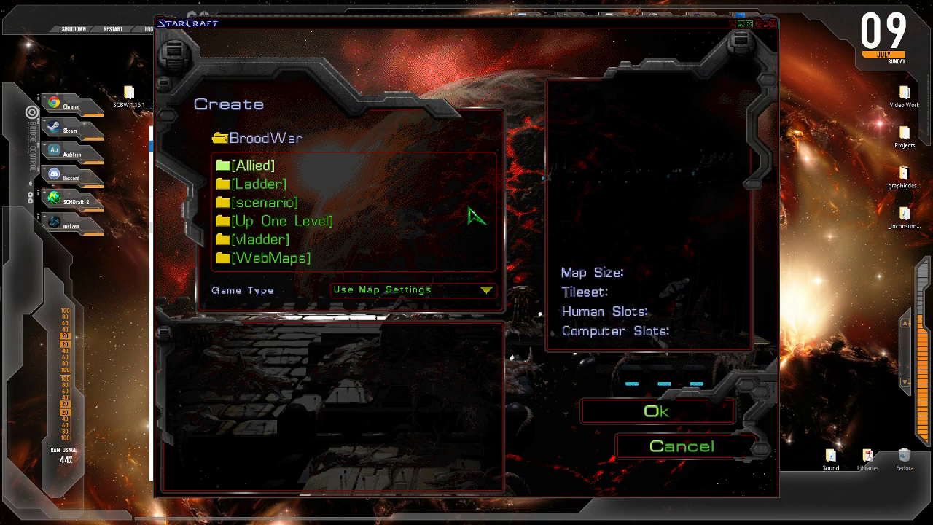
double_click(296, 223)
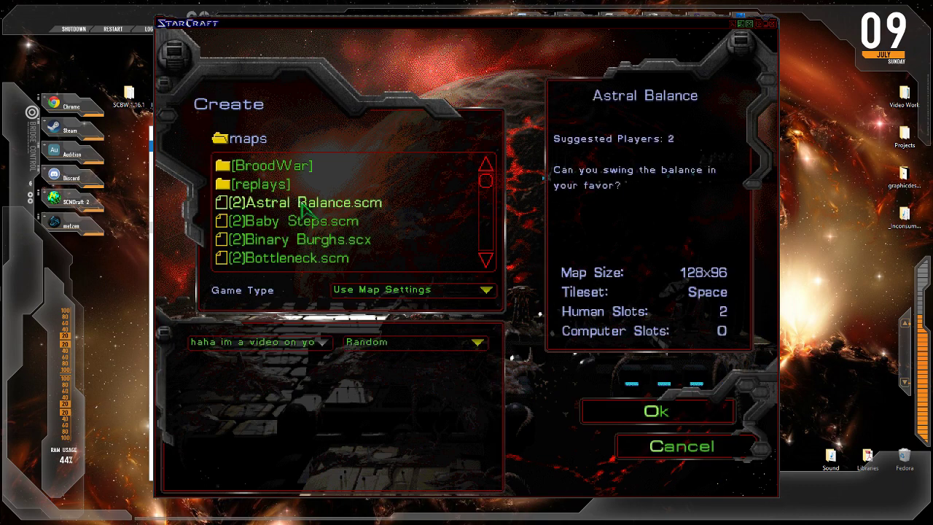
scroll(486, 191, down, 2)
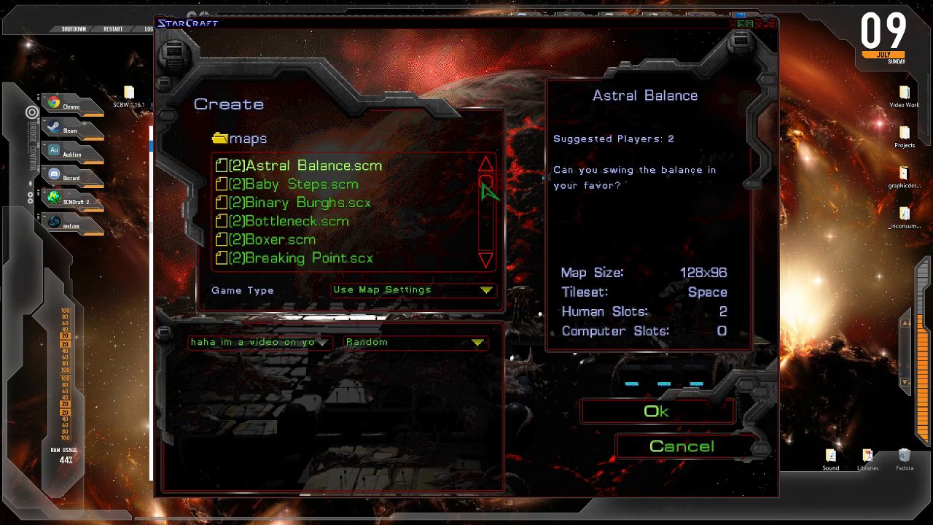
drag(487, 191, 487, 258)
click(400, 260)
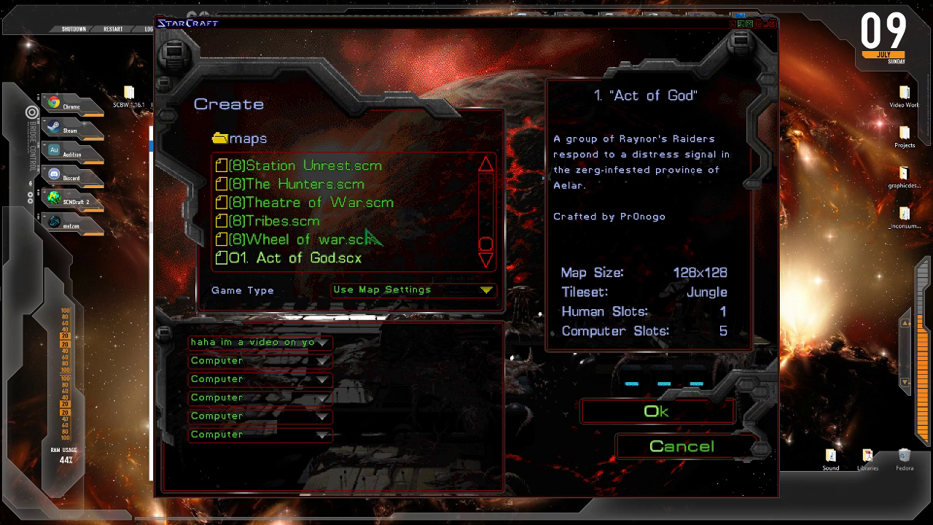
Step: Enter the BroodWar map folder, return one level up to maps, and select 01. Act of God.scx again
drag(483, 244, 494, 149)
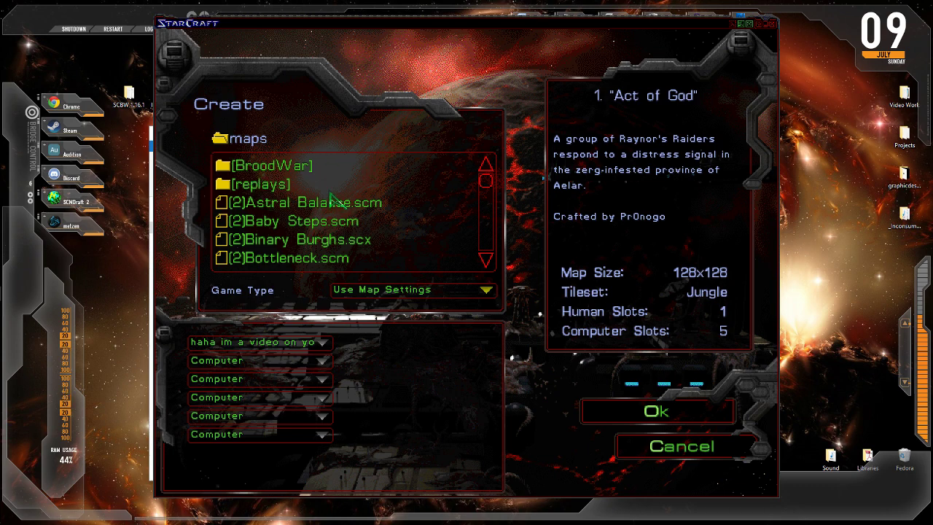
double_click(301, 168)
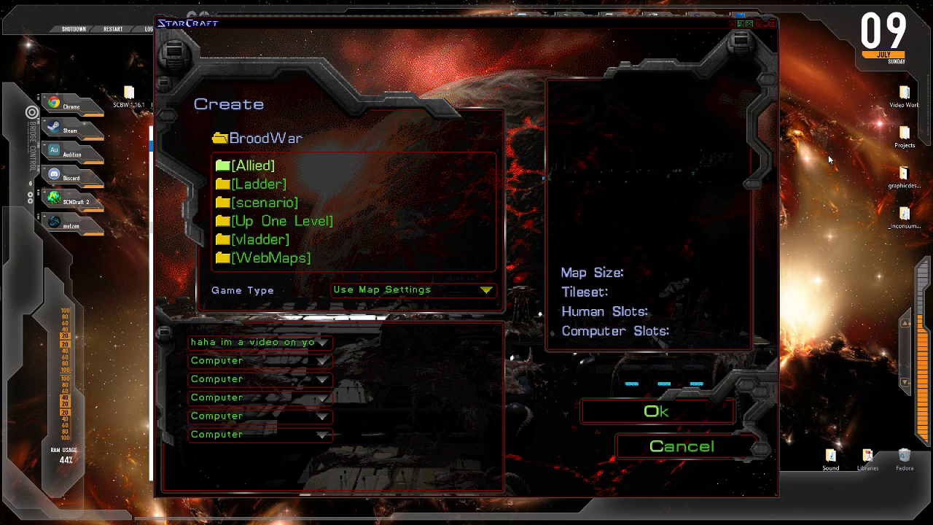
double_click(335, 221)
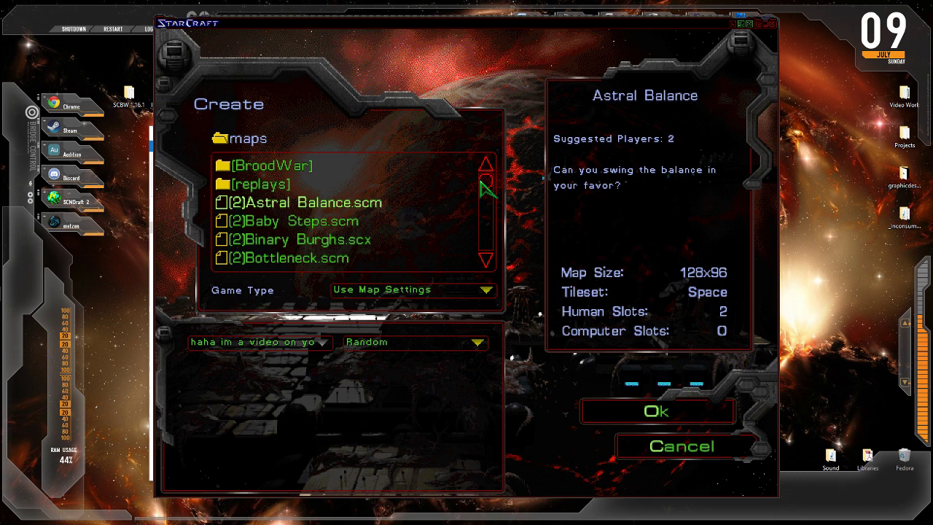
drag(485, 182, 486, 248)
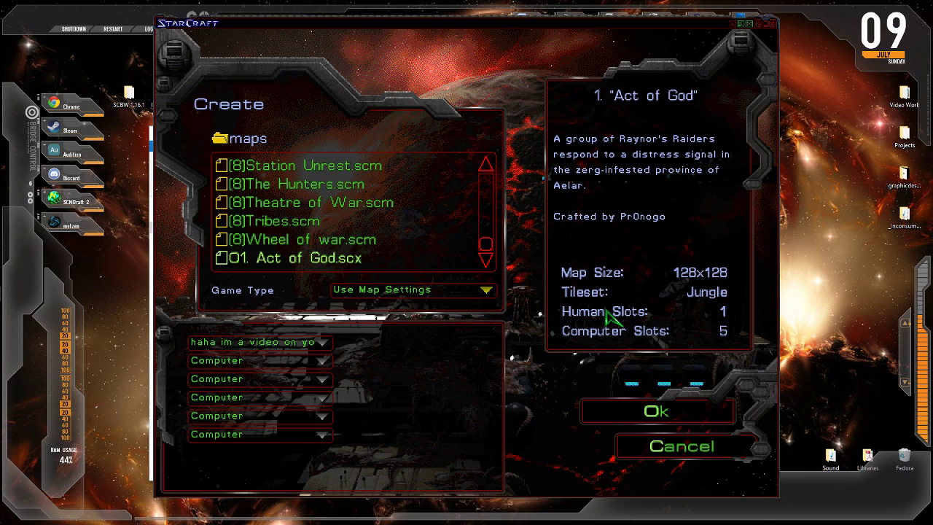
Step: Close the game, reposition the maps folder window, and switch to the Chrome browser window
click(772, 25)
drag(291, 139, 375, 49)
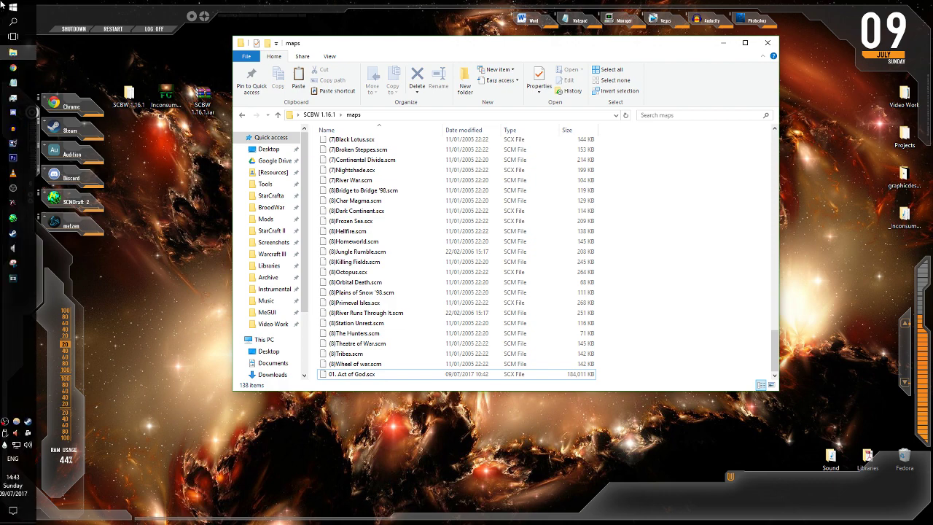
mouse_move(23, 67)
click(113, 74)
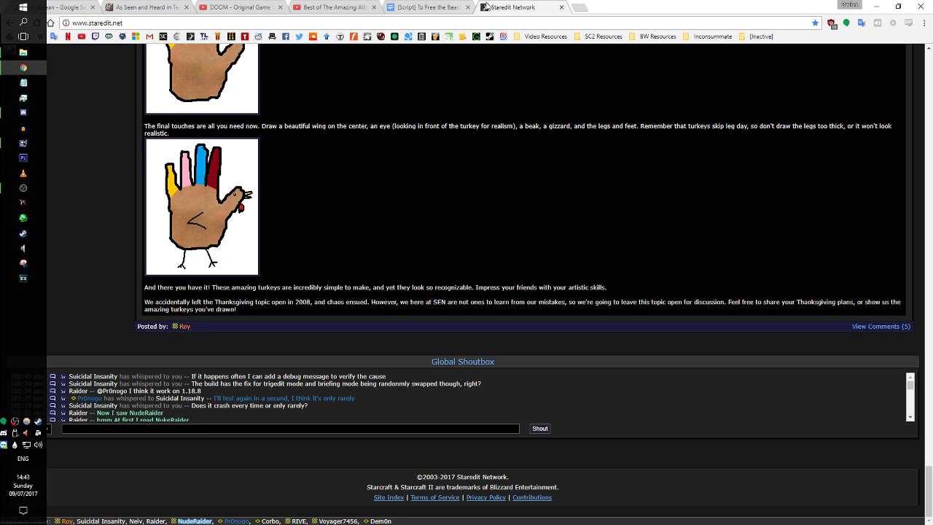
Step: Open iccup.com in a new browser tab
click(583, 6)
text(o)
key(BackSpace)
key(BackSpace)
text(iccup.com)
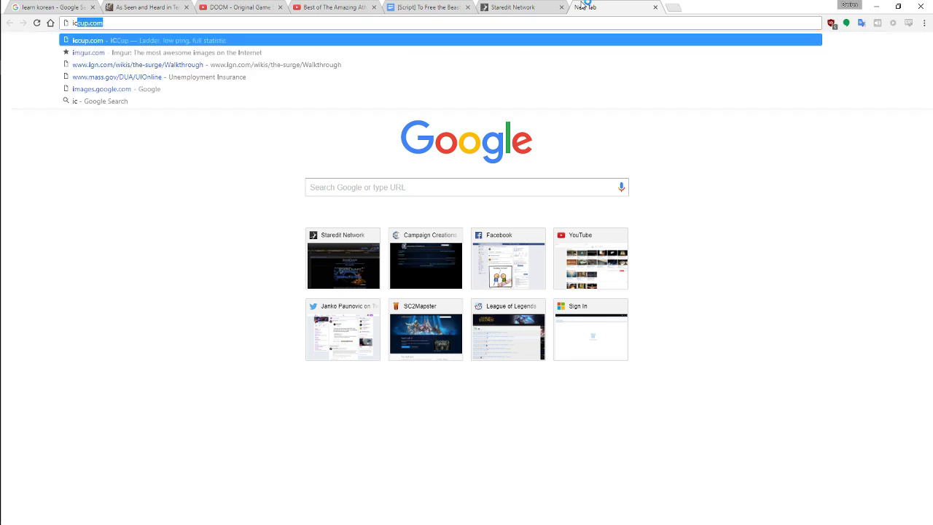
key(Return)
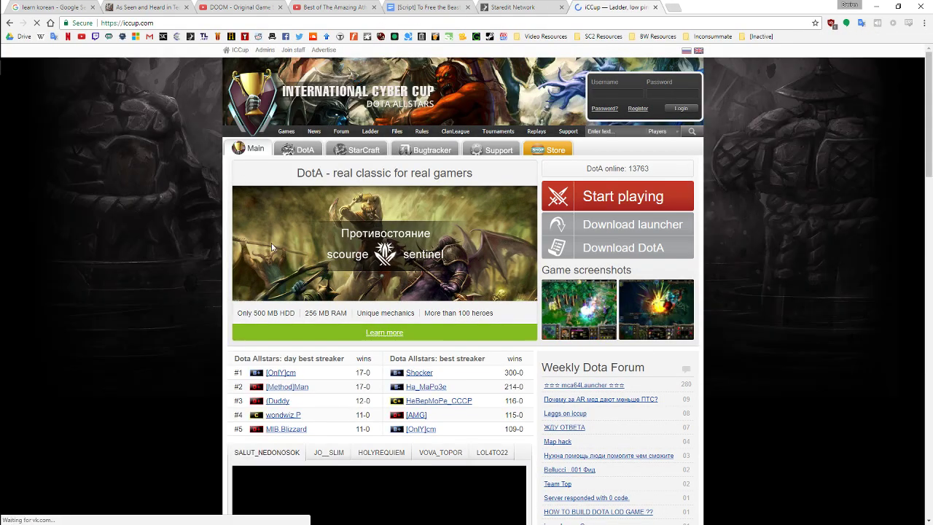
Step: Open the site's Start playing page and skim its DotA instructions and host bot commands
click(632, 198)
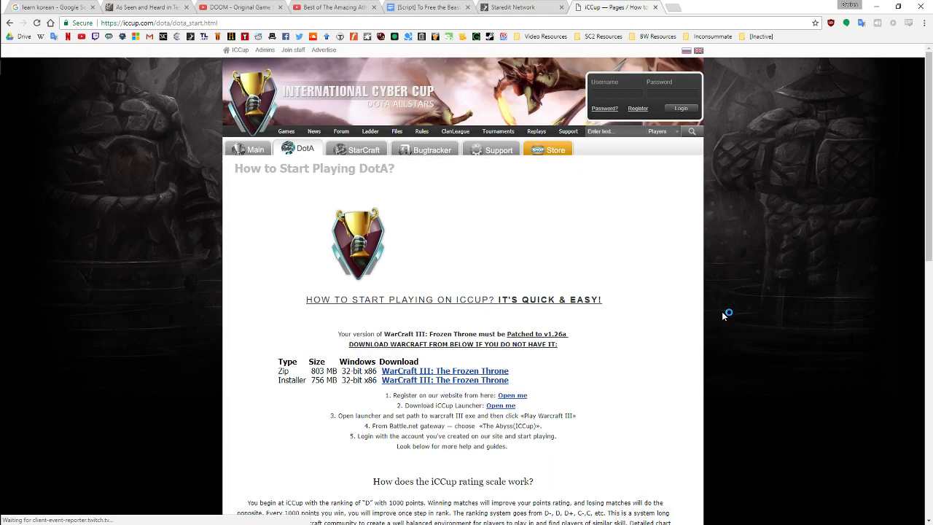
scroll(594, 295, down, 2)
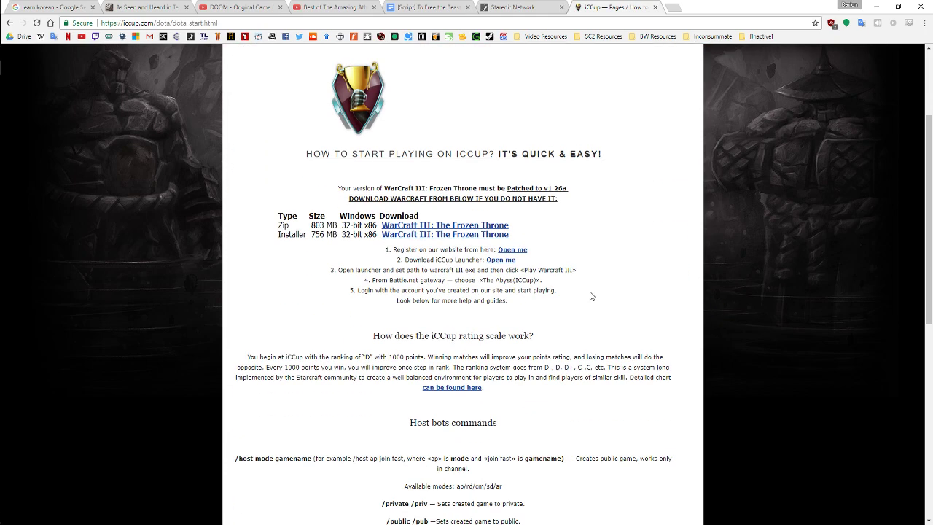
scroll(591, 296, down, 6)
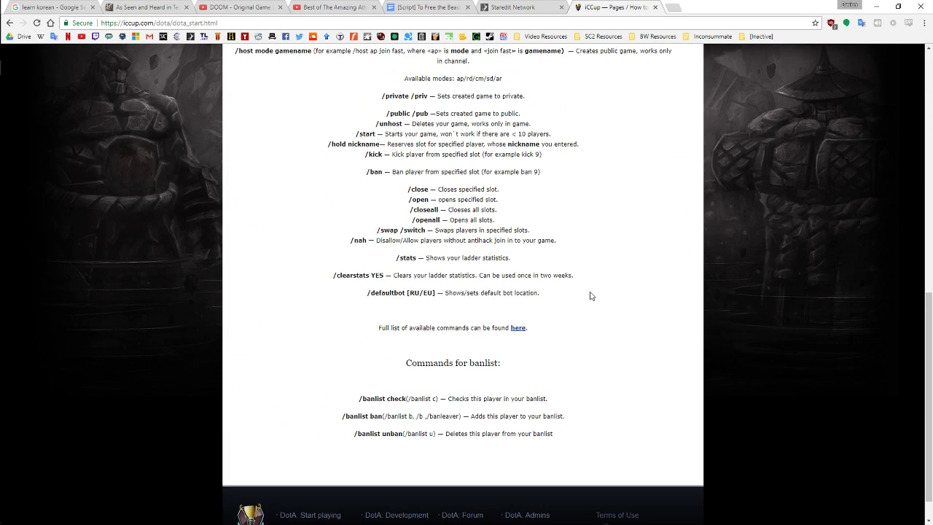
scroll(591, 296, up, 8)
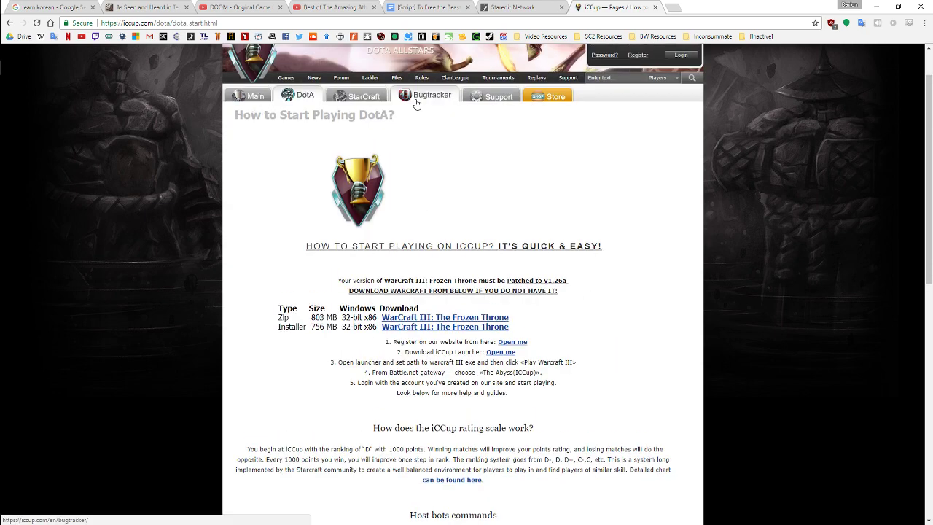
Step: Go to the site's StarCraft section and open the "How to start playing StarCraft?" guide
click(359, 97)
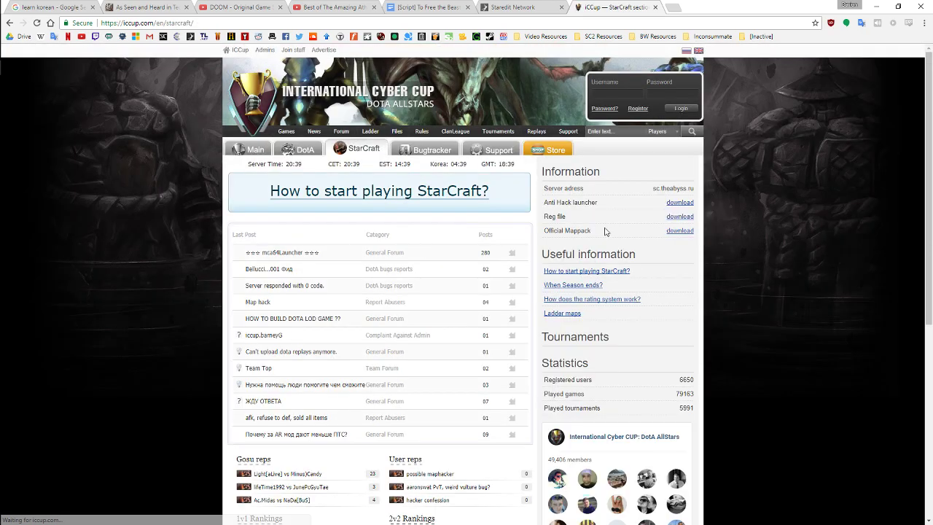
scroll(644, 401, down, 3)
scroll(643, 398, up, 3)
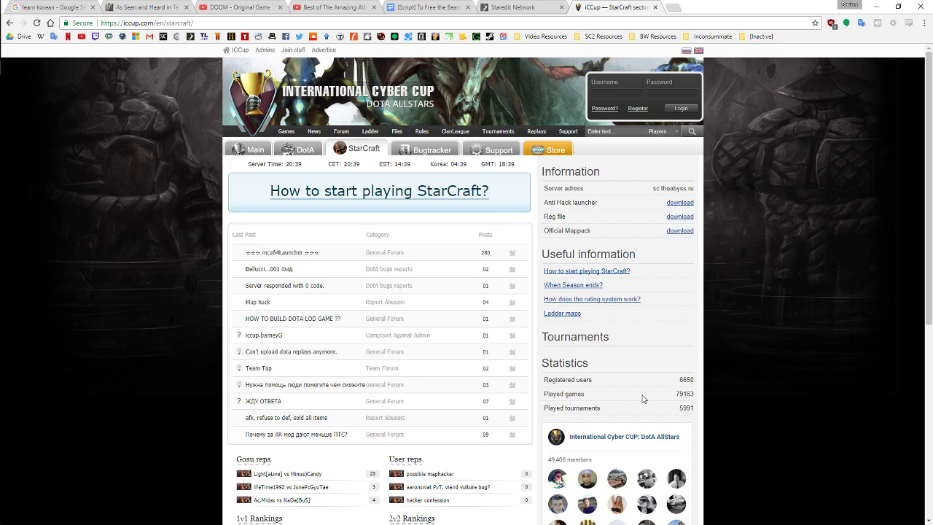
click(442, 195)
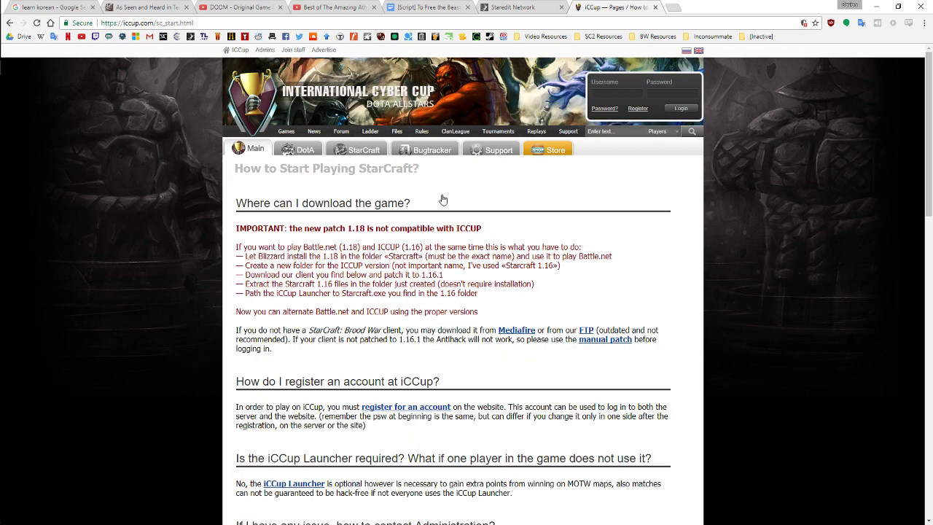
Step: Read through the StarCraft guide for the game download, 1.16.1 patch and iCCup Launcher information, following the launcher link
scroll(443, 198, down, 1)
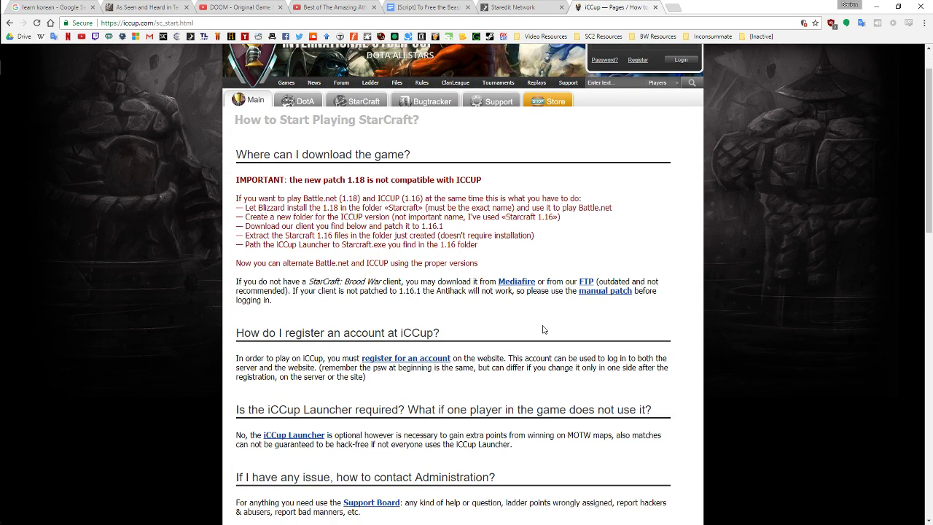
scroll(441, 284, down, 5)
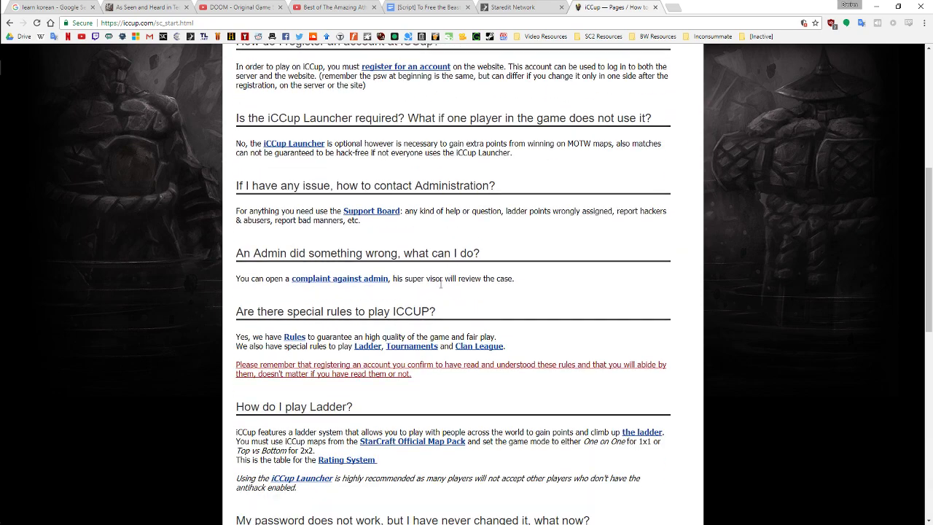
scroll(440, 284, up, 2)
click(297, 190)
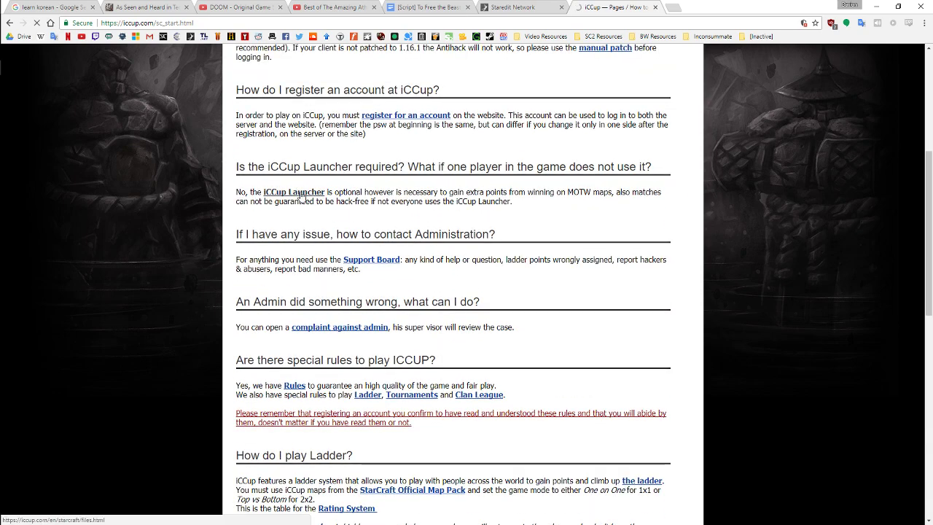
scroll(301, 195, down, 5)
scroll(302, 195, up, 2)
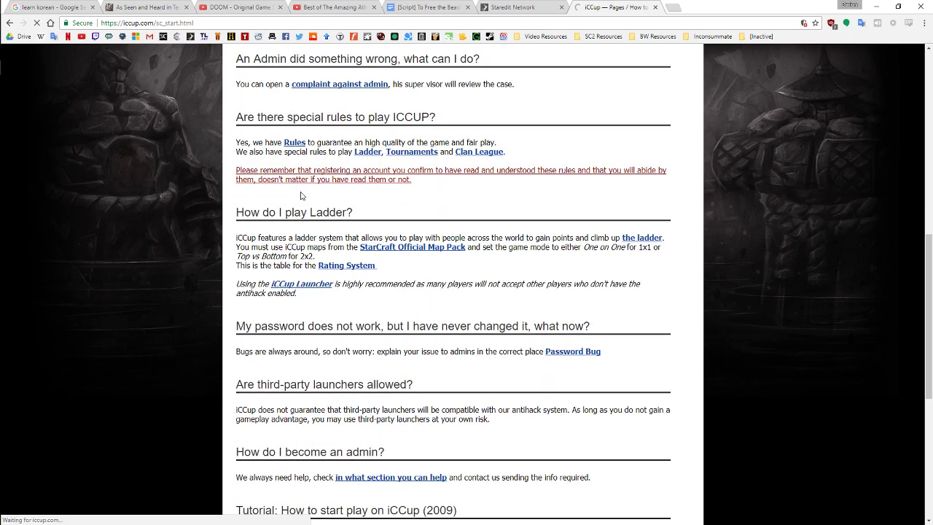
scroll(301, 195, up, 7)
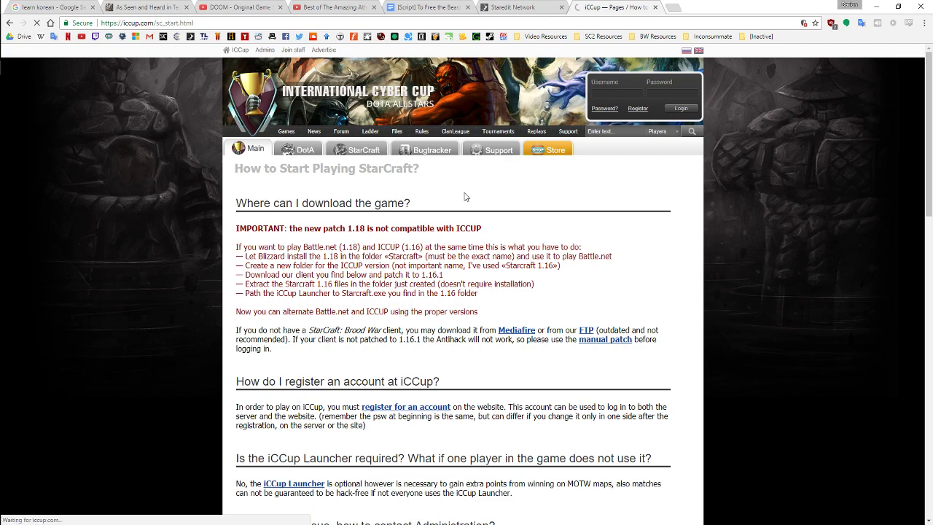
drag(412, 203, 314, 207)
click(410, 201)
scroll(423, 246, down, 13)
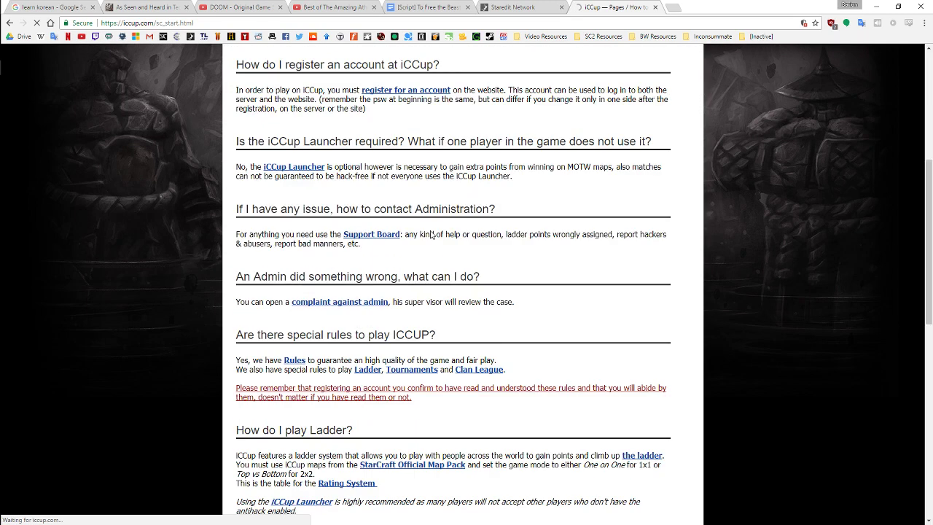
scroll(423, 246, up, 2)
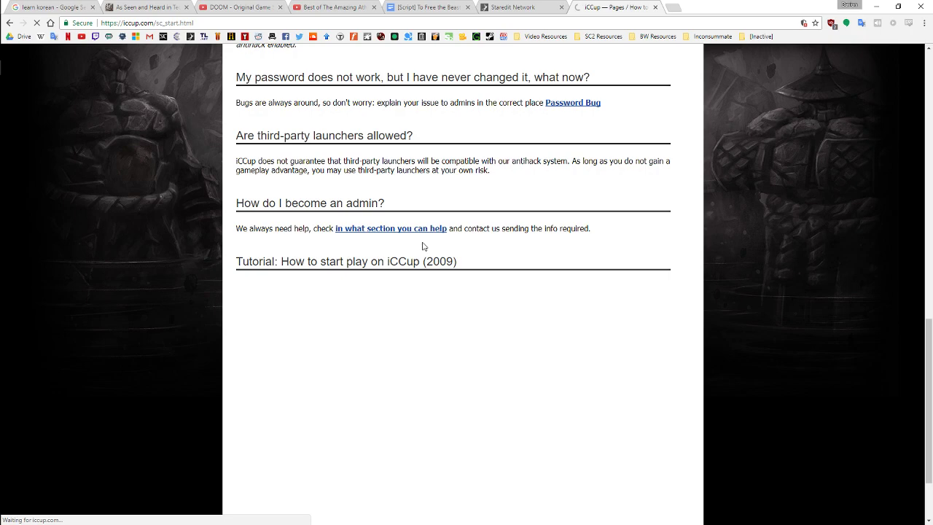
scroll(422, 246, up, 10)
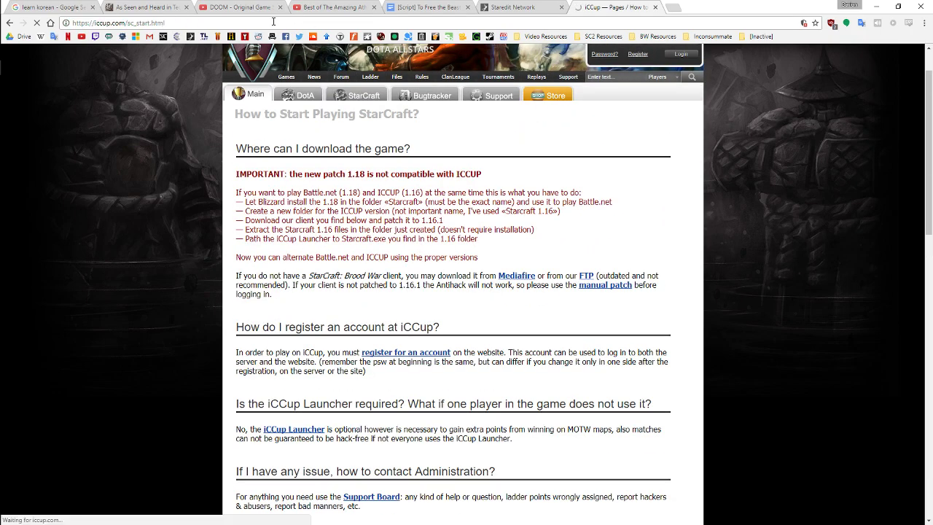
Step: Return to the StarCraft section and go from its download links to the iCCup files page
click(362, 100)
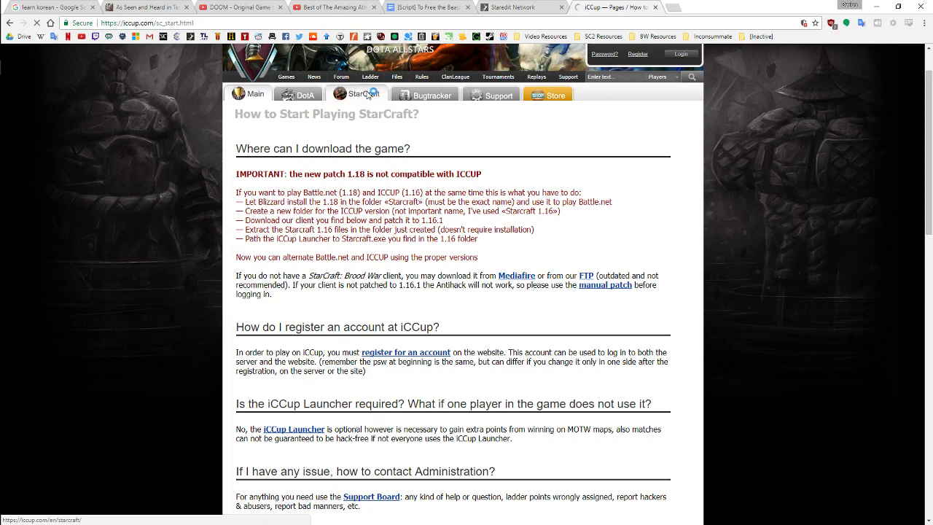
scroll(181, 234, down, 3)
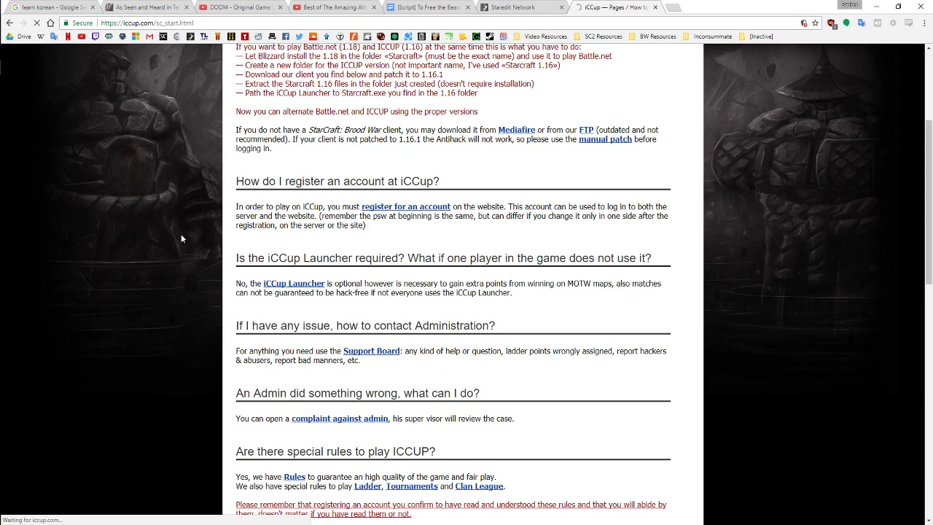
scroll(199, 261, down, 2)
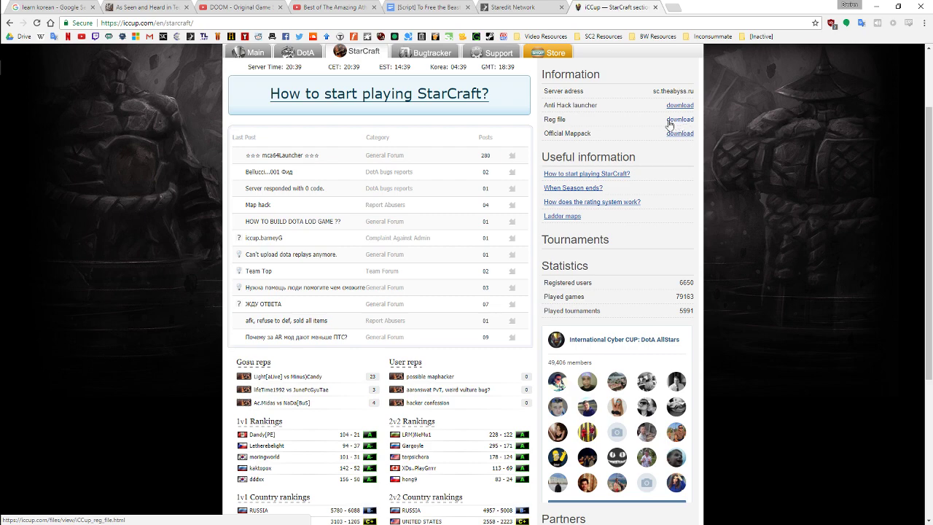
drag(580, 122, 687, 123)
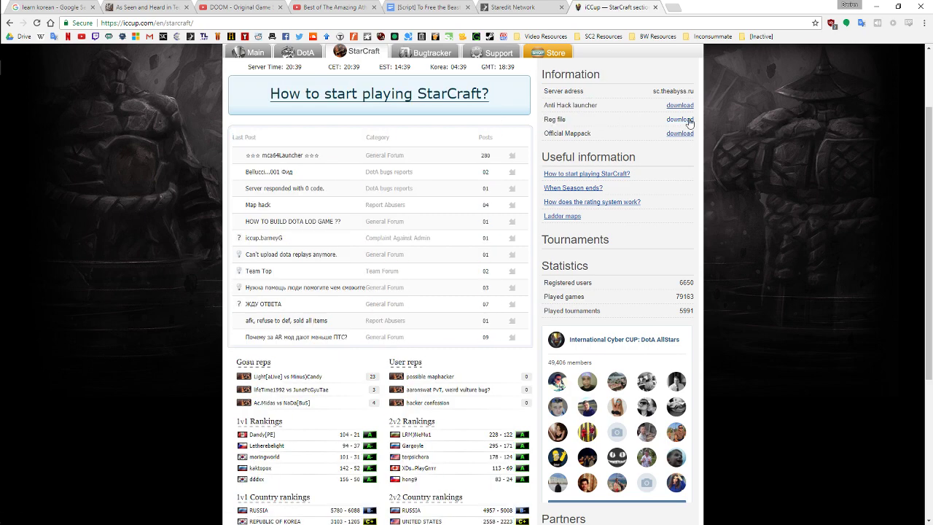
click(689, 122)
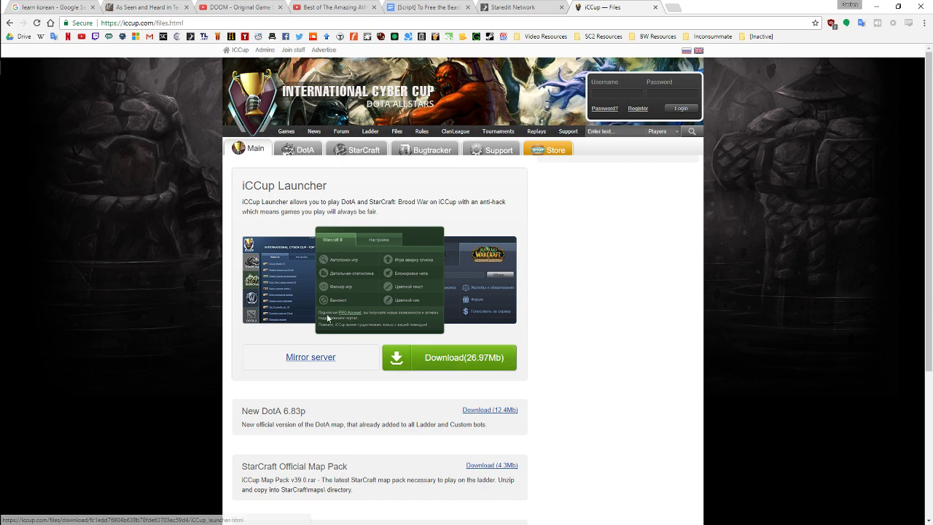
Step: Download the iCCup Launcher installer, keep the file despite the browser warning, and dismiss the downloads bar
click(442, 357)
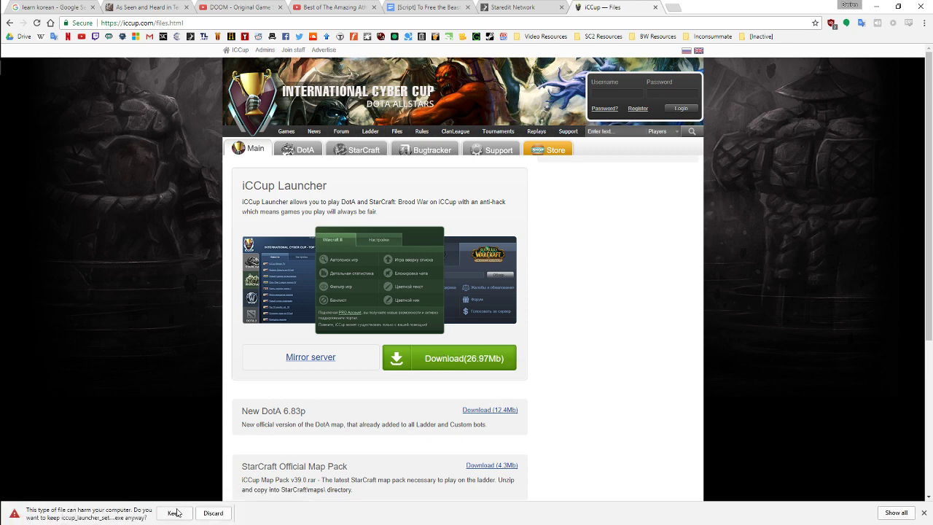
click(175, 513)
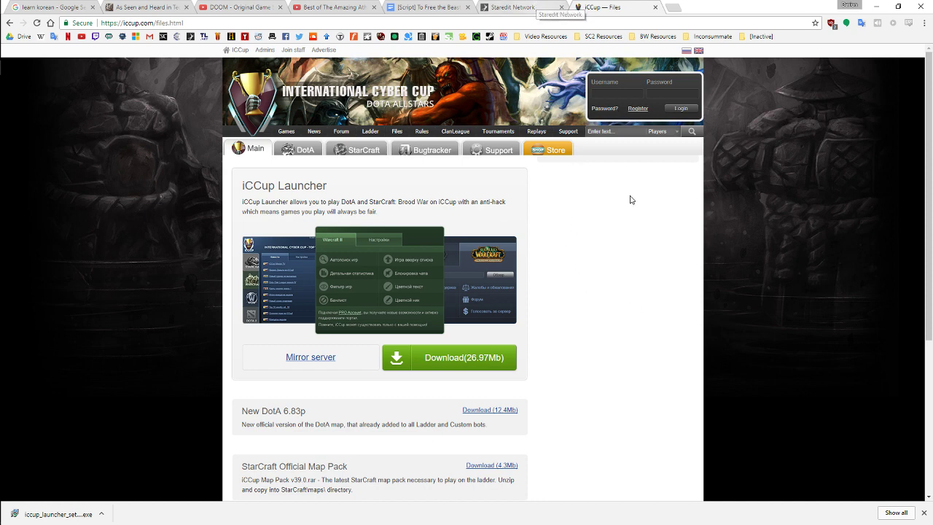
click(923, 512)
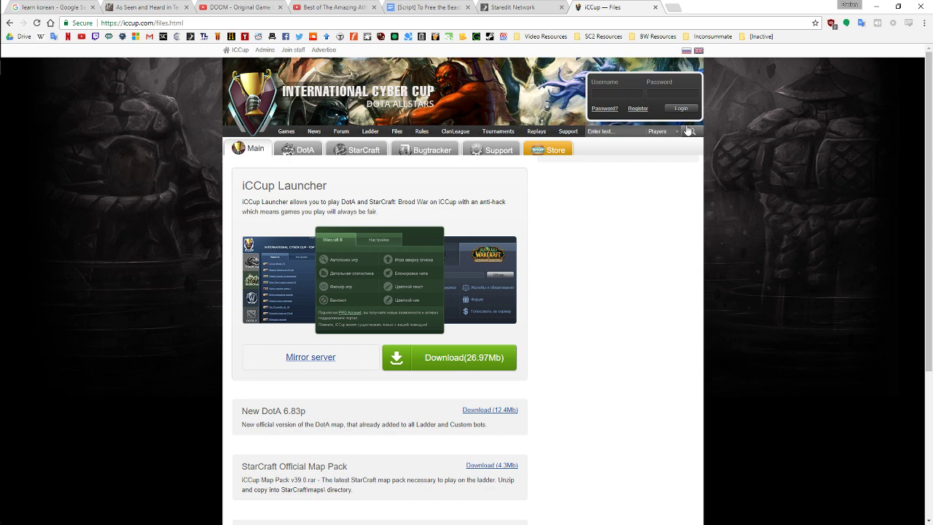